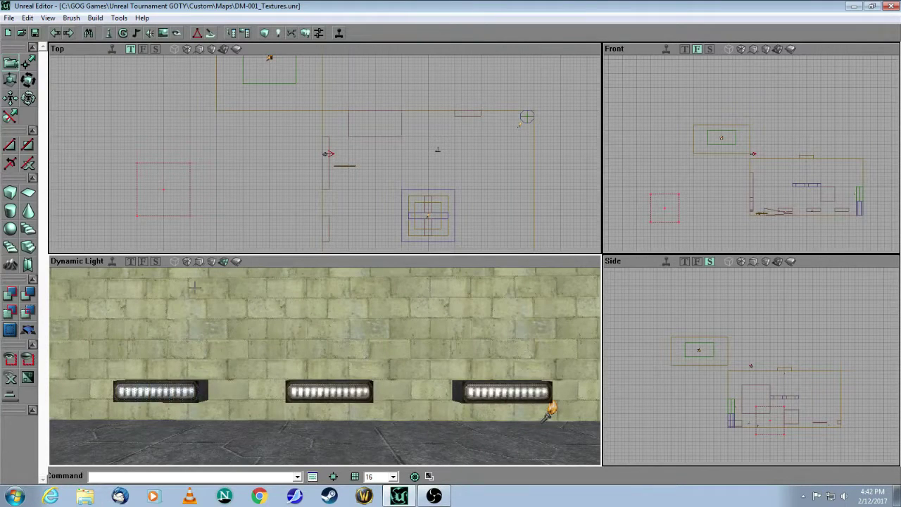
View the surface flags of the leftmost wall light's front face.
{"action": "left_click", "coordinate": [246, 33]}
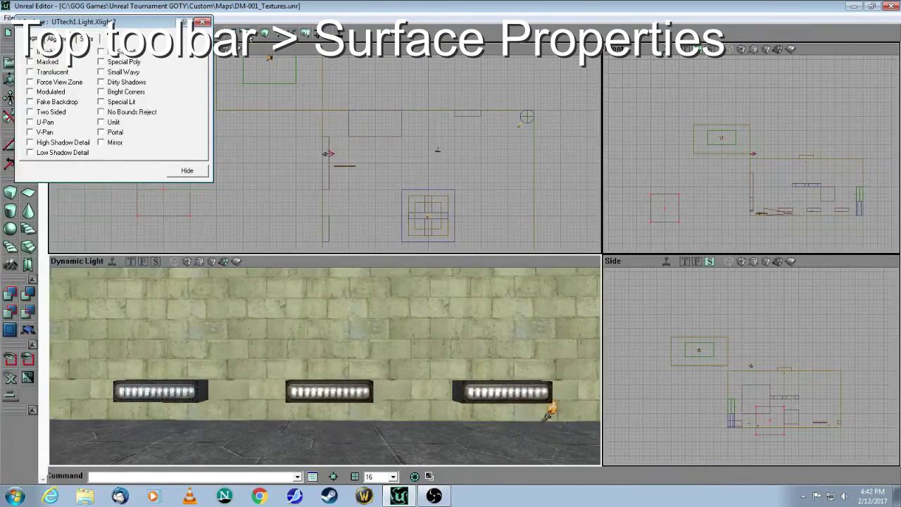
{"action": "left_click_drag", "start_coordinate": [135, 26], "coordinate": [339, 163]}
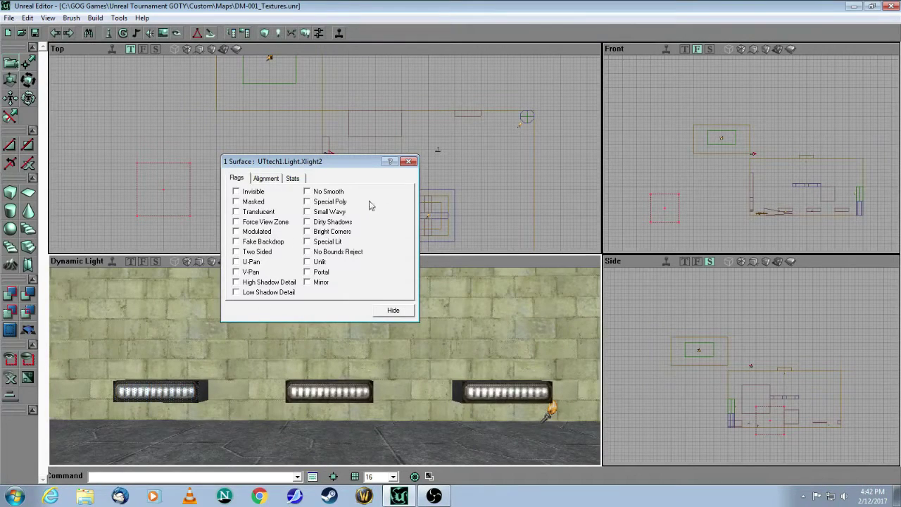
{"action": "left_click", "coordinate": [408, 161]}
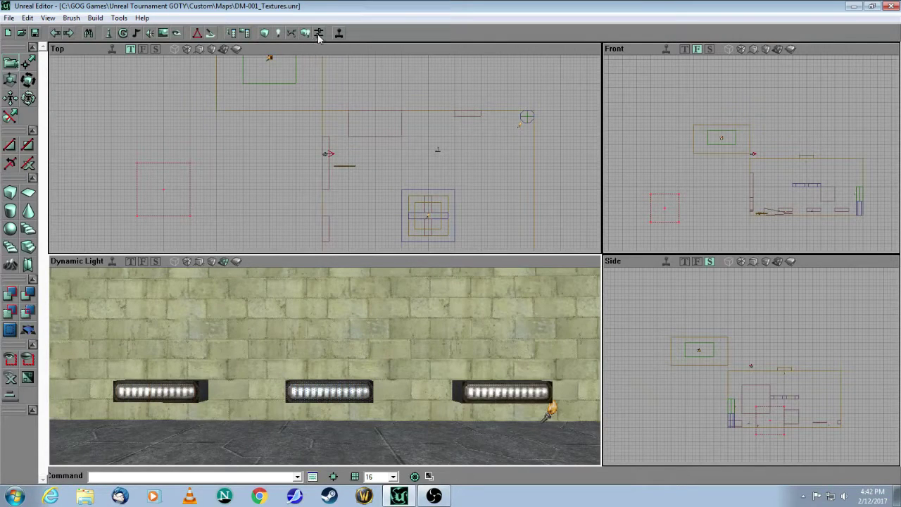
Check the surface flags of the middle wall light, and those of the rightmost one.
{"action": "left_click", "coordinate": [246, 33]}
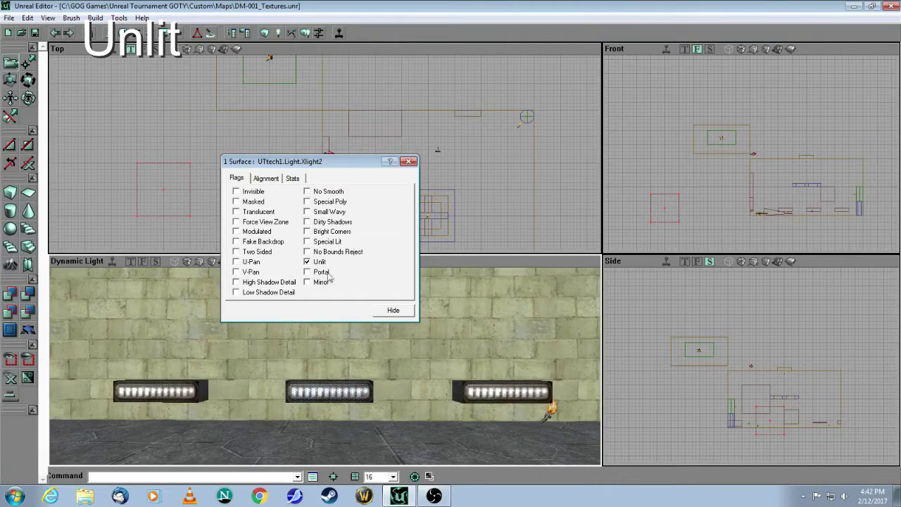
{"action": "left_click", "coordinate": [412, 163]}
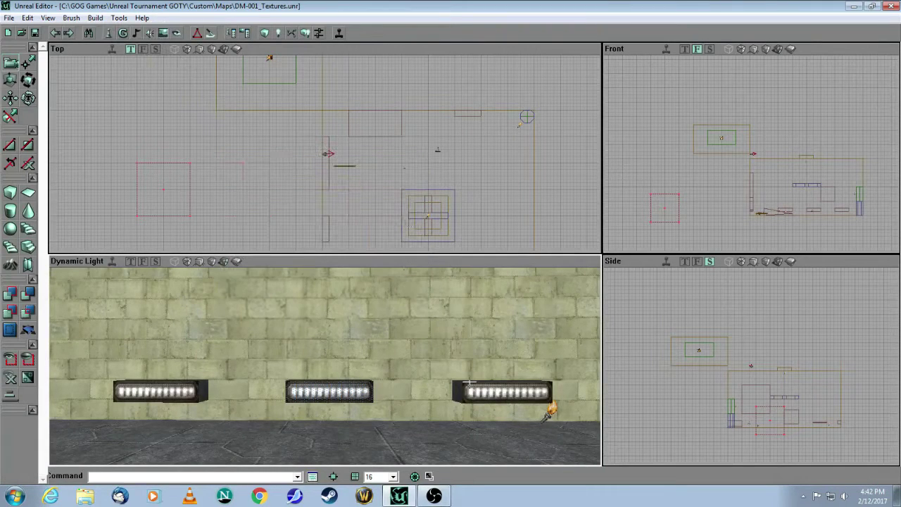
{"action": "left_click", "coordinate": [246, 34]}
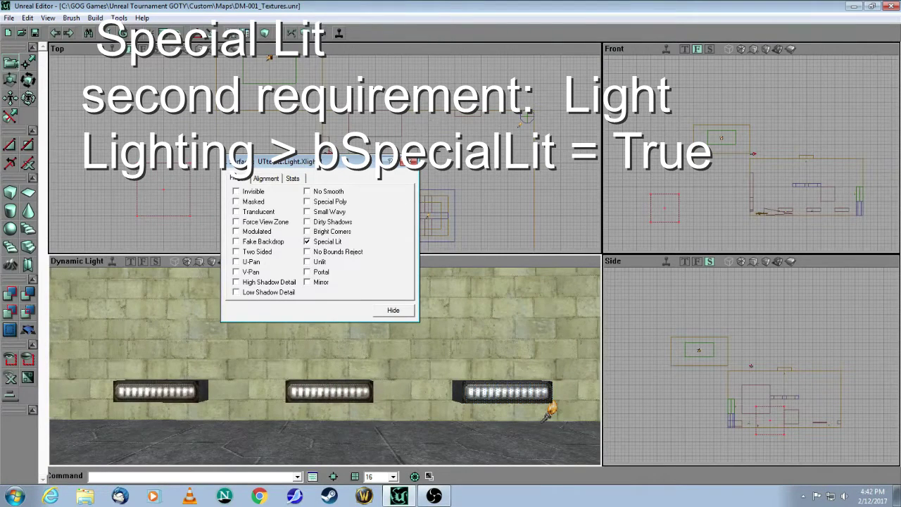
{"action": "left_click", "coordinate": [412, 163]}
Inspect the bSpecialLit setting among the Lighting properties of the light actor beside the rightmost wall light.
{"action": "left_click_drag", "start_coordinate": [409, 430], "coordinate": [435, 410]}
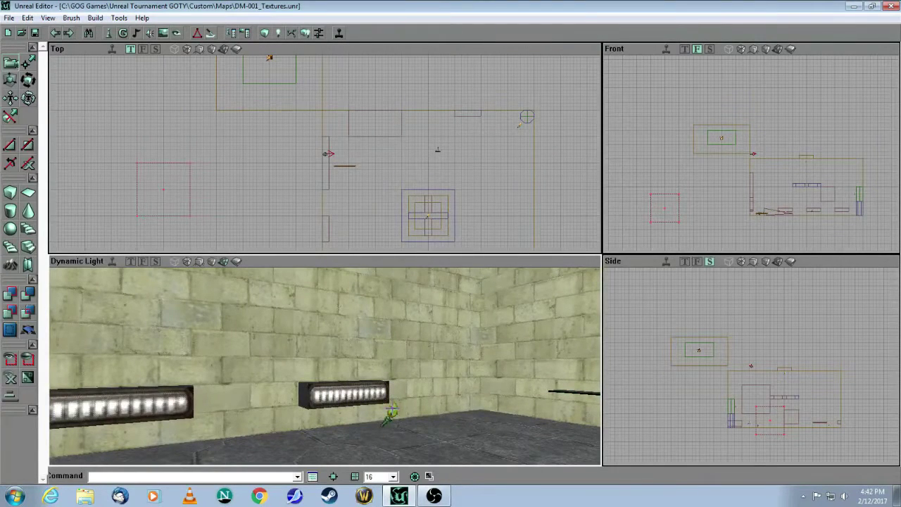
{"action": "right_click", "coordinate": [389, 415]}
{"action": "left_click", "coordinate": [407, 205]}
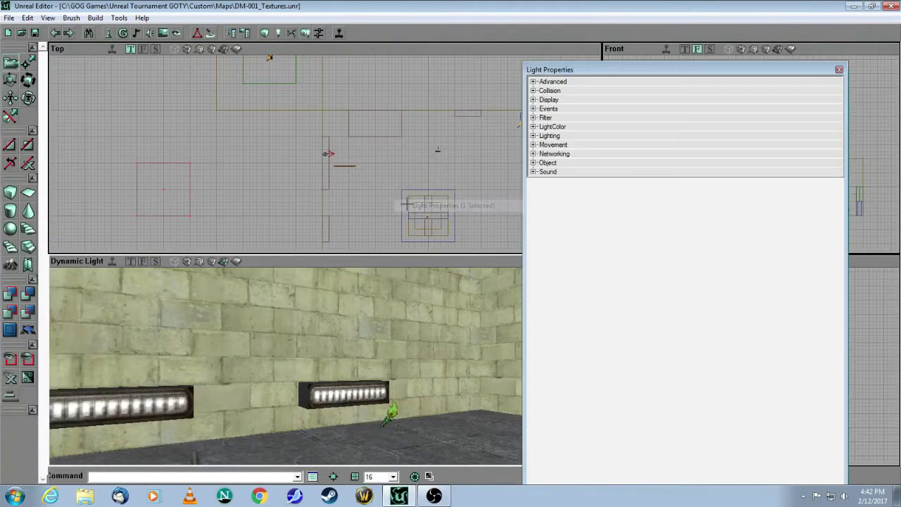
{"action": "left_click", "coordinate": [534, 136]}
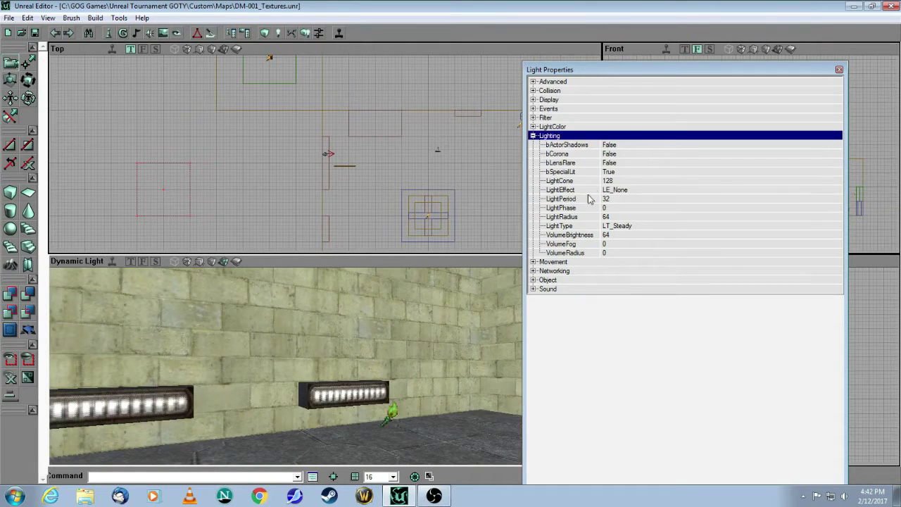
{"action": "left_click", "coordinate": [623, 174]}
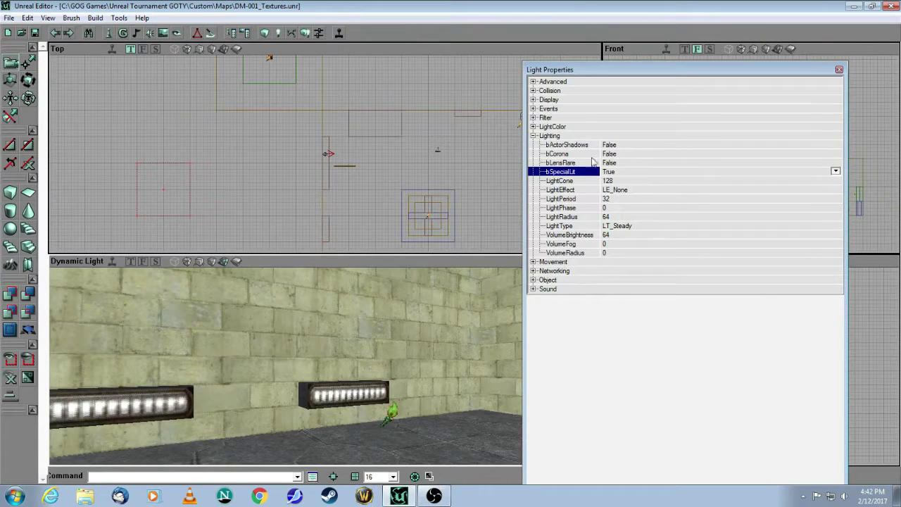
{"action": "left_click", "coordinate": [839, 69]}
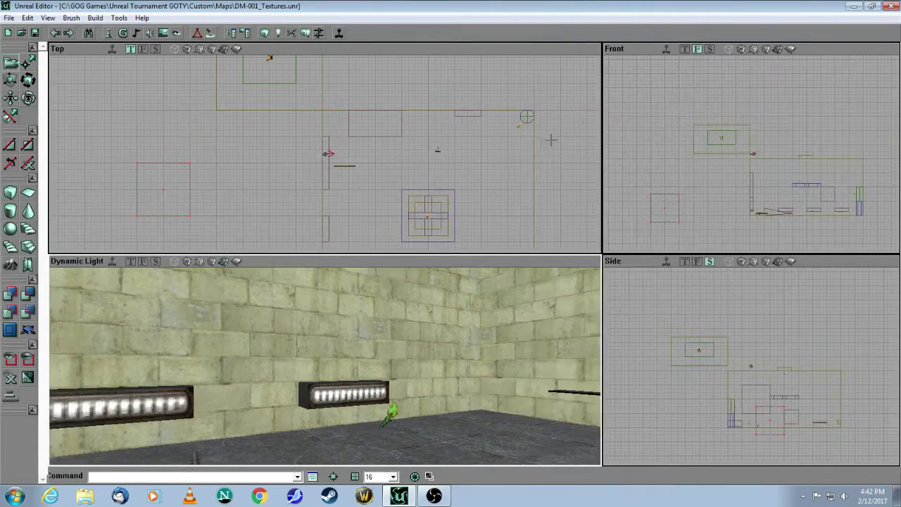
Examine the surface flags of the glowing green edge on the thin floating slab.
{"action": "left_click", "coordinate": [514, 157]}
{"action": "left_click_drag", "start_coordinate": [425, 341], "coordinate": [473, 296]}
{"action": "left_click_drag", "start_coordinate": [345, 342], "coordinate": [352, 326]}
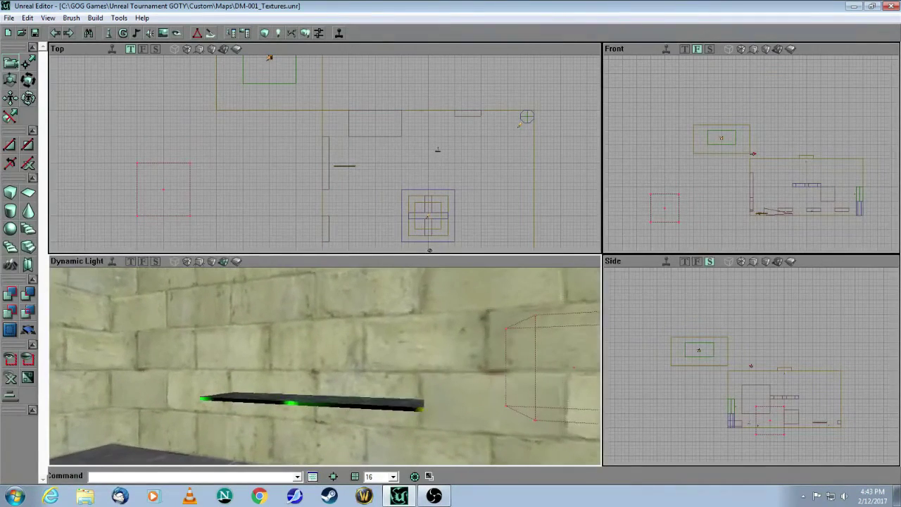
{"action": "left_click_drag", "start_coordinate": [429, 413], "coordinate": [430, 384]}
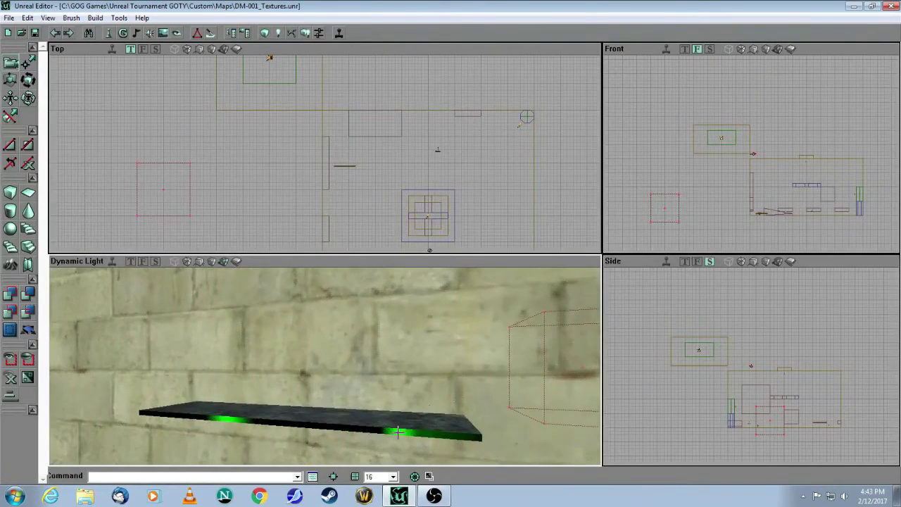
{"action": "left_click", "coordinate": [246, 33]}
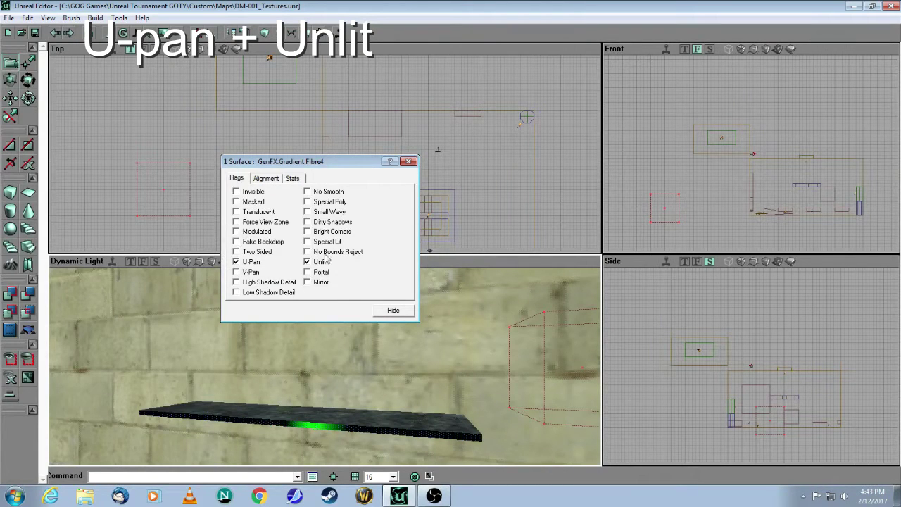
{"action": "left_click", "coordinate": [410, 163]}
Examine the surface flags of the dark glass panel near the wall.
{"action": "left_click_drag", "start_coordinate": [354, 305], "coordinate": [346, 370]}
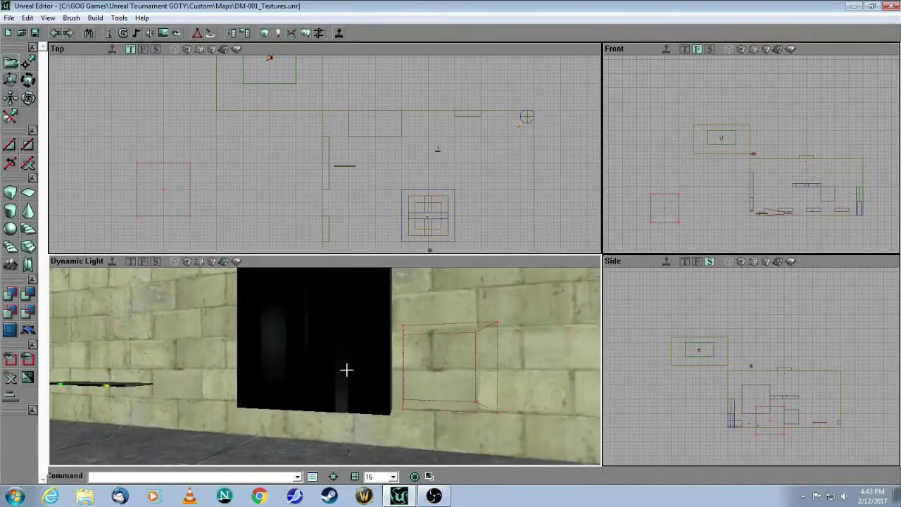
{"action": "left_click", "coordinate": [322, 372]}
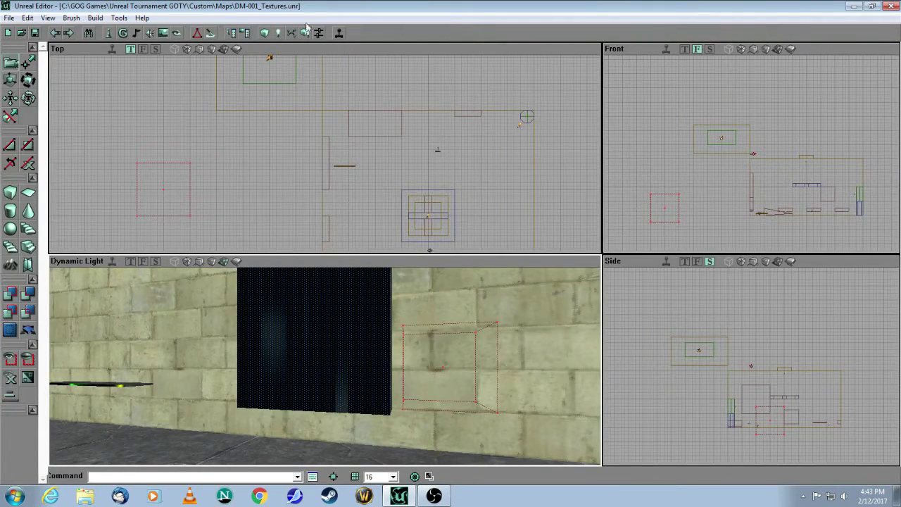
{"action": "left_click", "coordinate": [245, 33]}
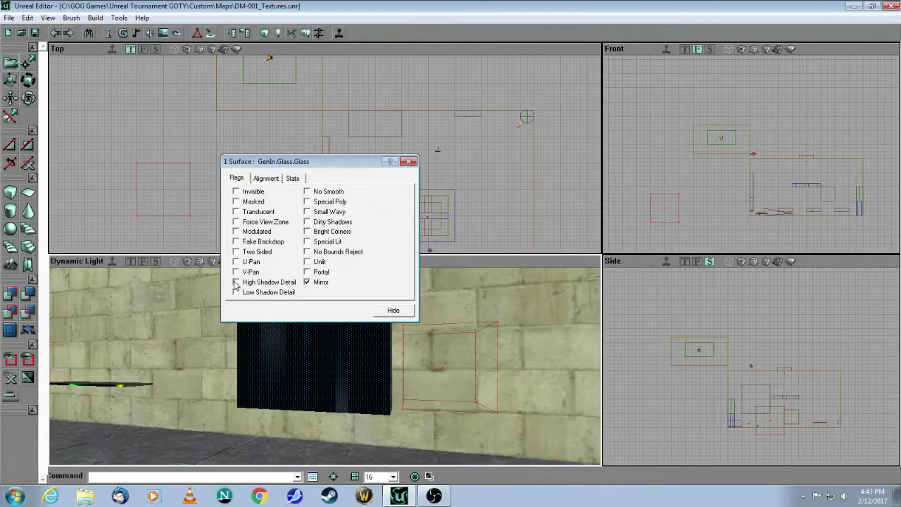
{"action": "left_click", "coordinate": [408, 162]}
Examine the surface flags of the Neurovision tournament poster on the wall.
{"action": "left_click_drag", "start_coordinate": [331, 330], "coordinate": [394, 418]}
{"action": "left_click_drag", "start_coordinate": [307, 391], "coordinate": [320, 361]}
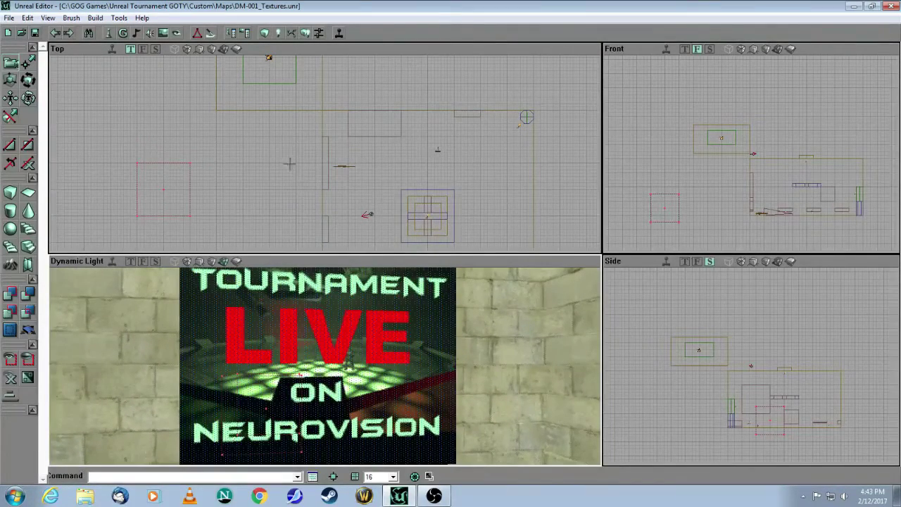
{"action": "left_click", "coordinate": [246, 33]}
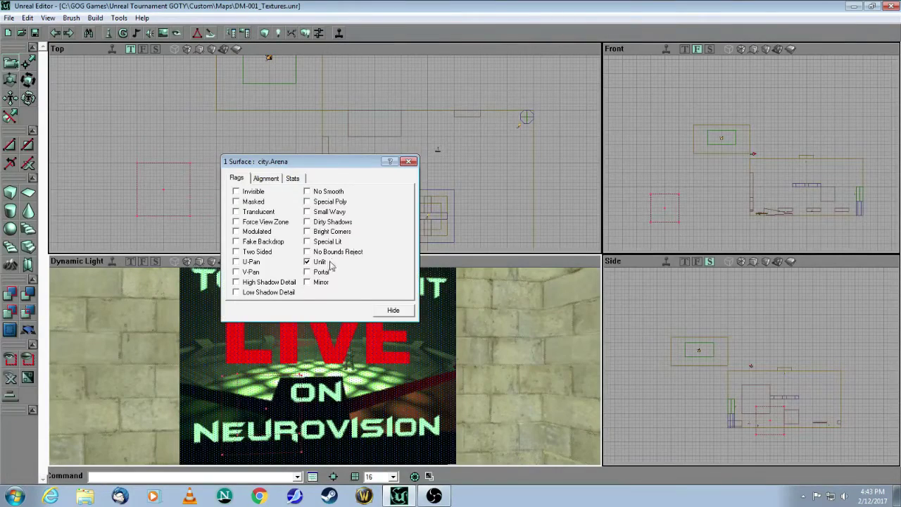
{"action": "left_click", "coordinate": [409, 161]}
Inspect the textures on the side faces of the sloped stone ramp.
{"action": "mouse_move", "coordinate": [324, 366]}
{"action": "left_mouse_down"}
{"action": "mouse_move", "coordinate": [324, 408]}
{"action": "mouse_move", "coordinate": [366, 366]}
{"action": "mouse_move", "coordinate": [387, 423]}
{"action": "mouse_move", "coordinate": [380, 359]}
{"action": "mouse_move", "coordinate": [359, 317]}
{"action": "mouse_move", "coordinate": [331, 373]}
{"action": "mouse_move", "coordinate": [324, 370]}
{"action": "left_mouse_up"}
{"action": "left_click_drag", "start_coordinate": [405, 344], "coordinate": [283, 367]}
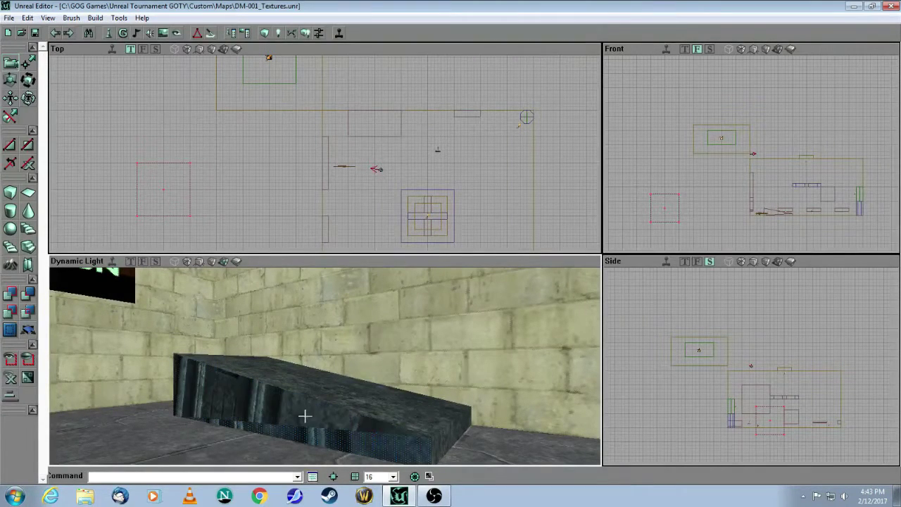
{"action": "left_click", "coordinate": [276, 131]}
{"action": "left_click_drag", "start_coordinate": [292, 387], "coordinate": [395, 426]}
{"action": "right_click_drag", "start_coordinate": [394, 426], "coordinate": [415, 390]}
{"action": "left_click_drag", "start_coordinate": [416, 391], "coordinate": [373, 375]}
Scale the Neurovision poster's surface texture with a simple scaling of 0.5.
{"action": "right_click_drag", "start_coordinate": [406, 162], "coordinate": [406, 162]}
{"action": "left_click_drag", "start_coordinate": [325, 366], "coordinate": [416, 317]}
{"action": "left_click_drag", "start_coordinate": [255, 364], "coordinate": [257, 405]}
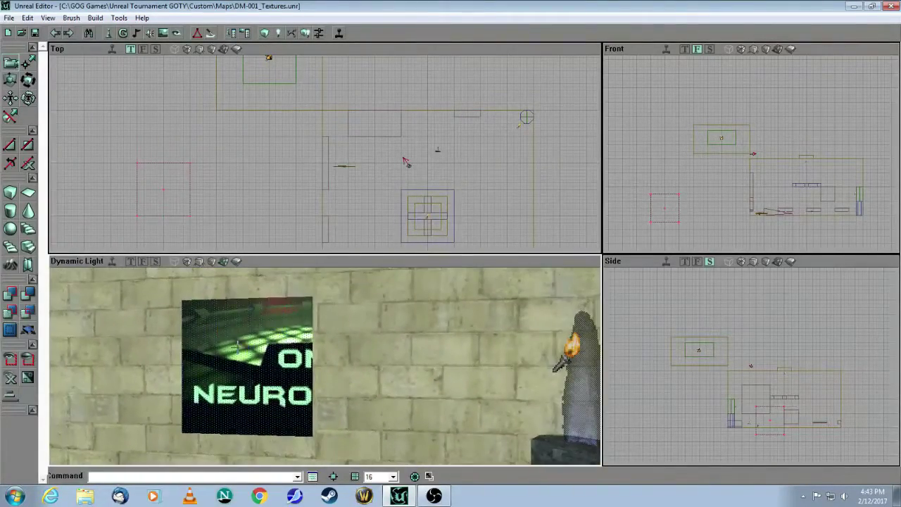
{"action": "left_click", "coordinate": [244, 33]}
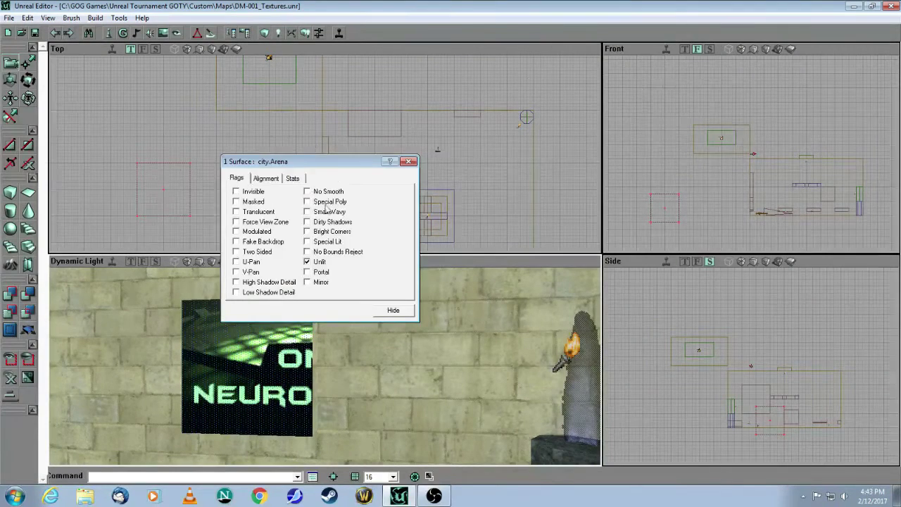
{"action": "left_click_drag", "start_coordinate": [331, 160], "coordinate": [428, 119]}
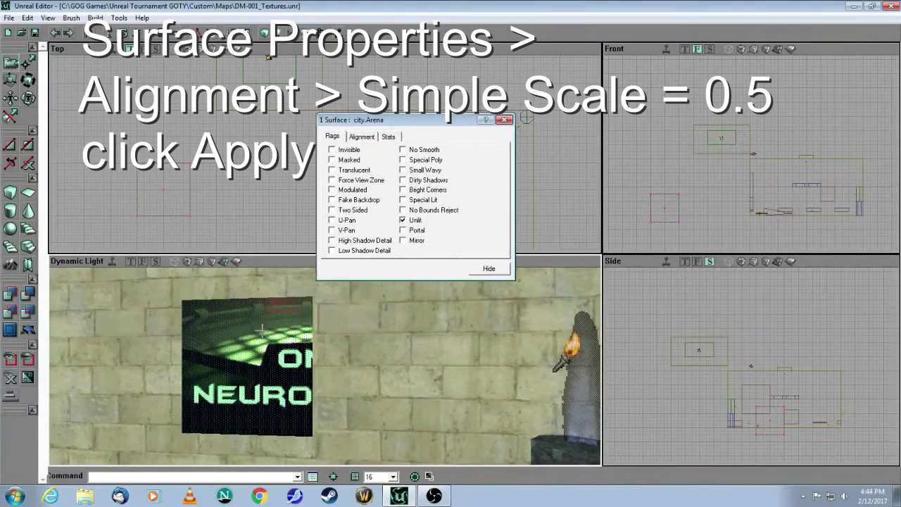
{"action": "left_click", "coordinate": [363, 137]}
{"action": "left_click", "coordinate": [362, 138]}
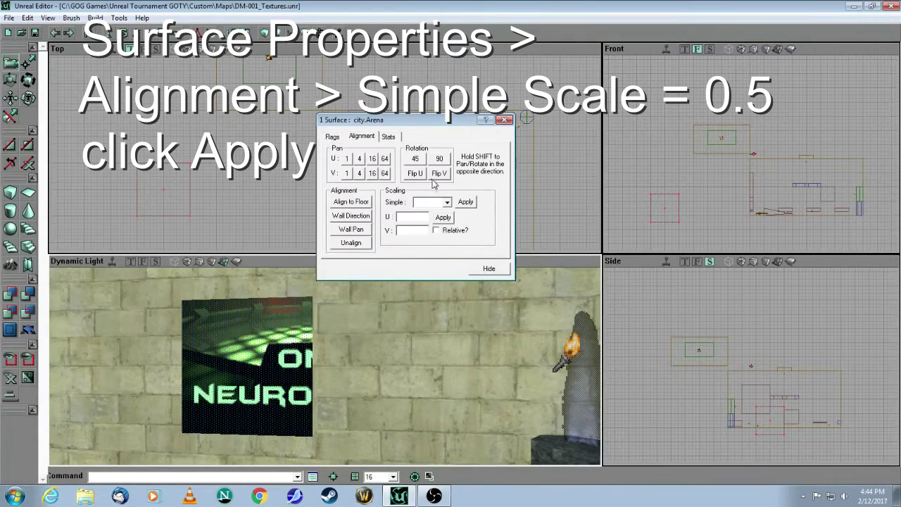
{"action": "left_click", "coordinate": [447, 202]}
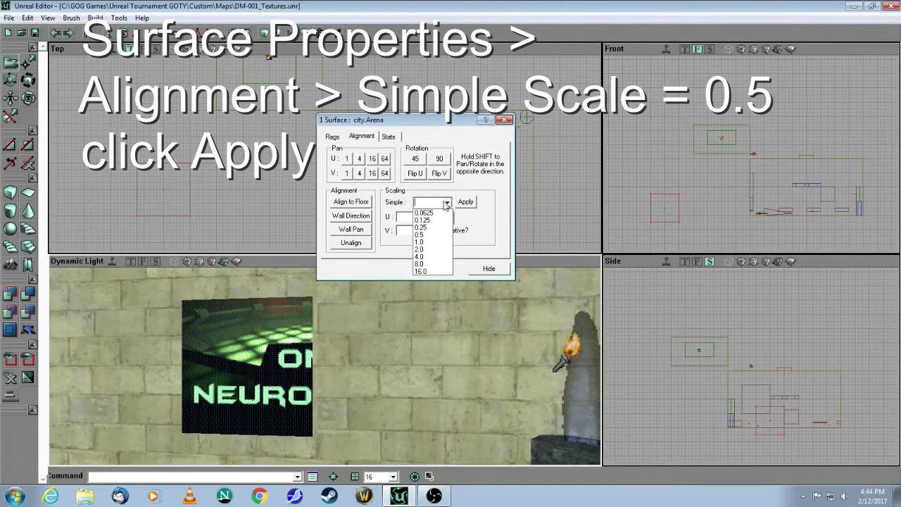
{"action": "left_click", "coordinate": [425, 235]}
{"action": "left_click", "coordinate": [466, 202]}
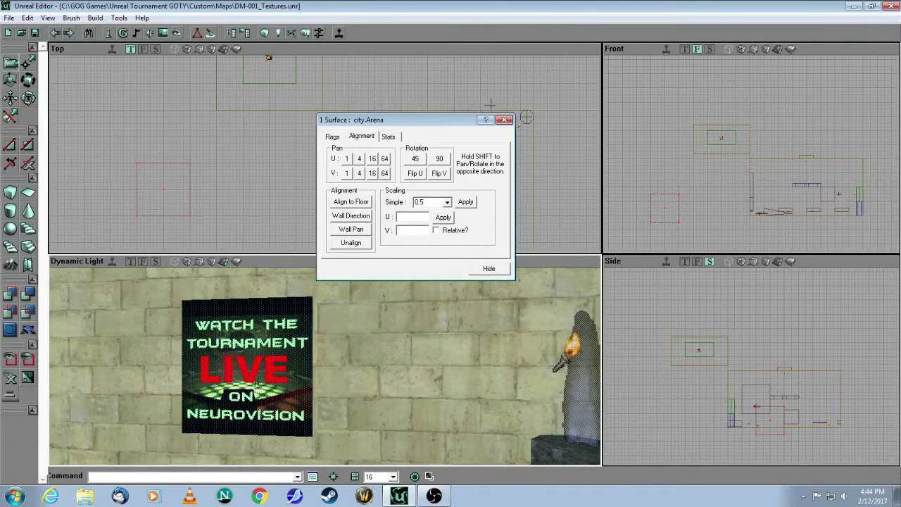
{"action": "left_click", "coordinate": [505, 120]}
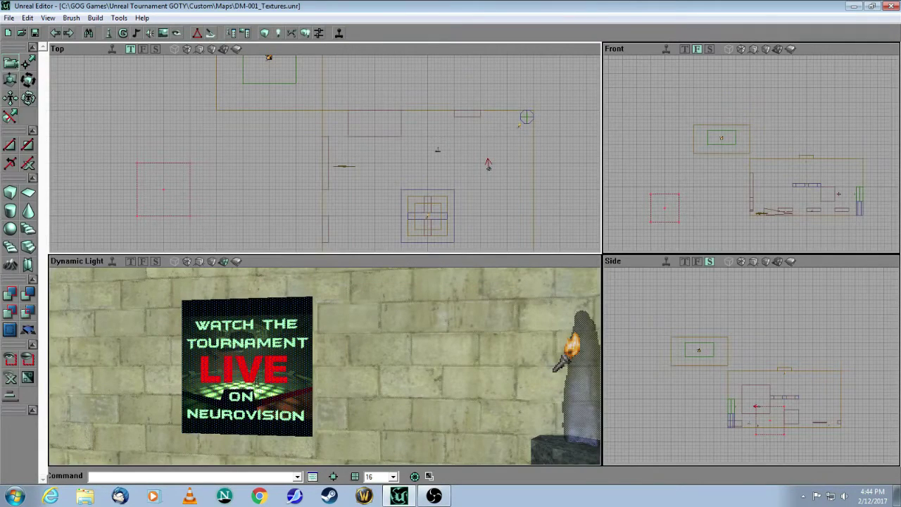
Select the volumetric brush above the octagonal pedestal in the room corner and inspect its shape.
{"action": "left_click_drag", "start_coordinate": [247, 351], "coordinate": [348, 362]}
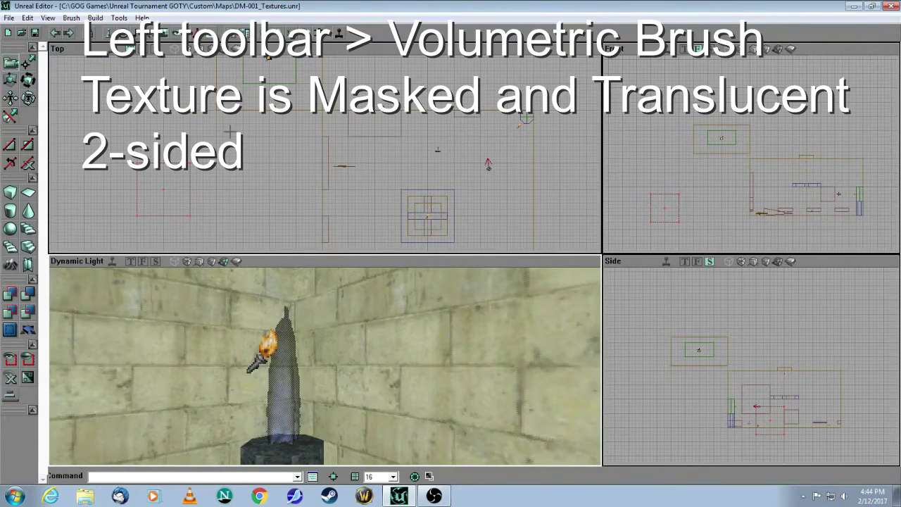
{"action": "left_click_drag", "start_coordinate": [230, 132], "coordinate": [353, 147]}
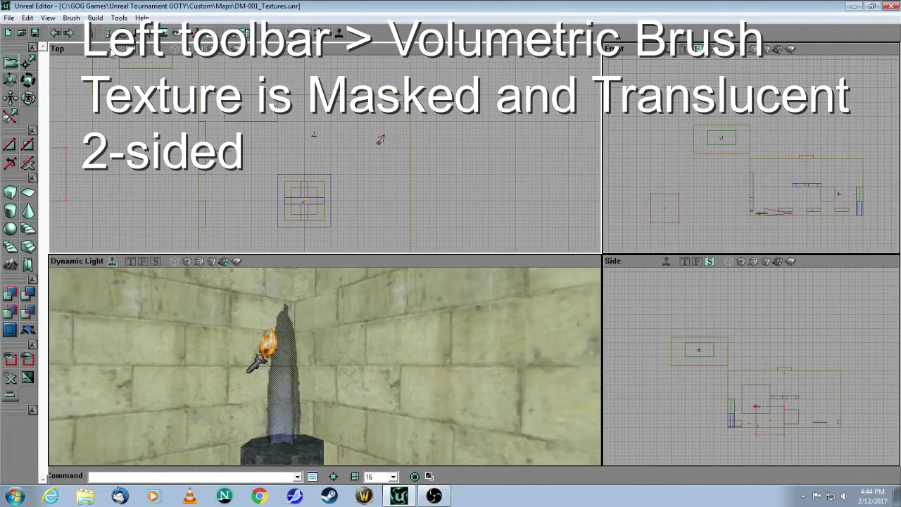
{"action": "mouse_move", "coordinate": [362, 131]}
{"action": "left_mouse_down"}
{"action": "mouse_move", "coordinate": [371, 134]}
{"action": "mouse_move", "coordinate": [374, 116]}
{"action": "mouse_move", "coordinate": [436, 88]}
{"action": "mouse_move", "coordinate": [521, 63]}
{"action": "left_mouse_up"}
{"action": "left_click", "coordinate": [325, 169]}
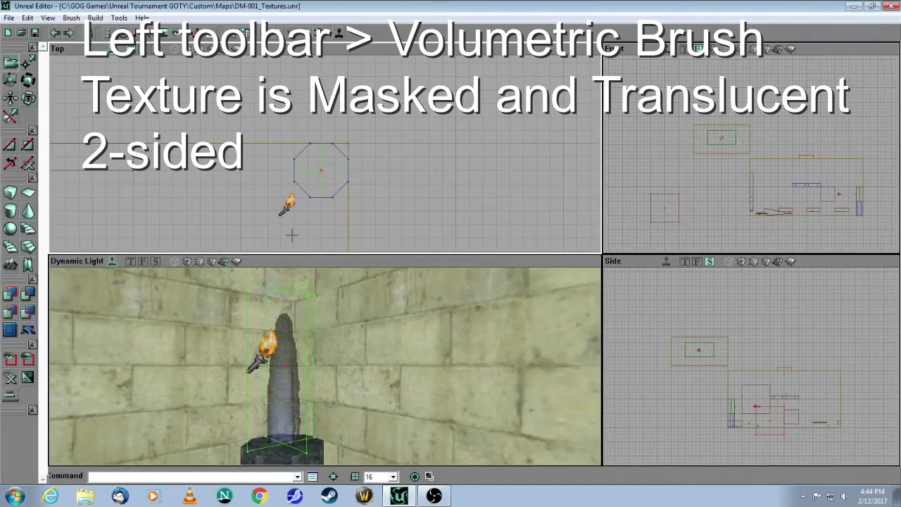
{"action": "mouse_move", "coordinate": [291, 331]}
{"action": "left_mouse_down"}
{"action": "mouse_move", "coordinate": [247, 394]}
{"action": "mouse_move", "coordinate": [282, 359]}
{"action": "mouse_move", "coordinate": [278, 292]}
{"action": "mouse_move", "coordinate": [281, 345]}
{"action": "mouse_move", "coordinate": [285, 296]}
{"action": "mouse_move", "coordinate": [287, 341]}
{"action": "left_mouse_up"}
Open the surface properties of the torch texture on the corner's volumetric brush and close them again.
{"action": "left_click", "coordinate": [308, 372]}
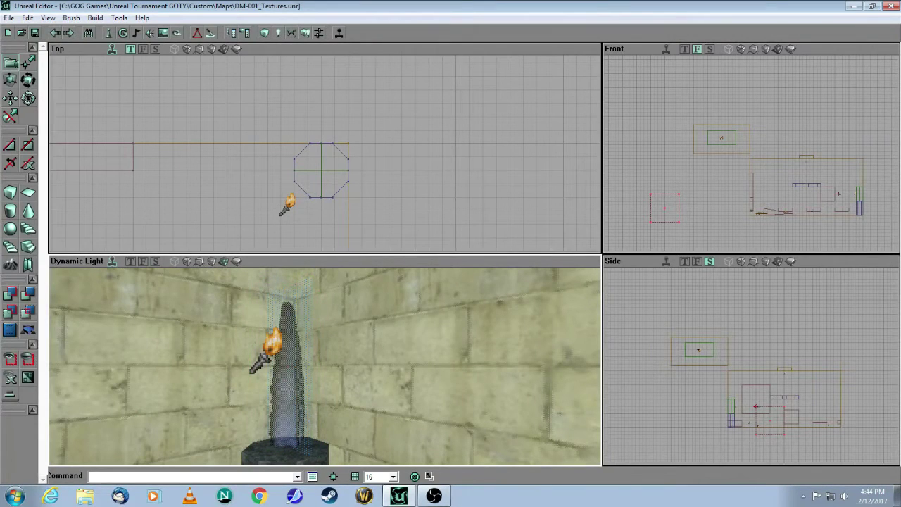
{"action": "right_click", "coordinate": [316, 270]}
{"action": "left_click", "coordinate": [332, 277]}
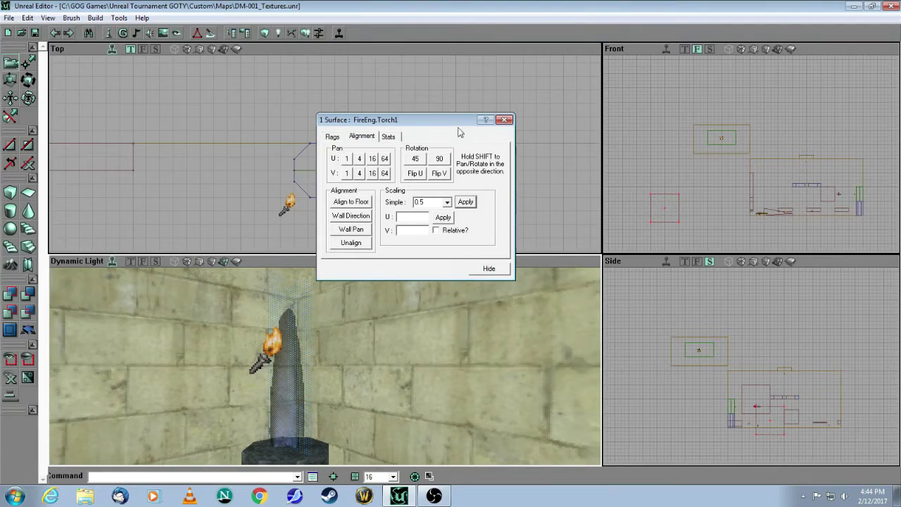
{"action": "left_click", "coordinate": [505, 119]}
Check the Bright Corners flag in the surface properties of the brick wall behind the mirror, and close the dialog.
{"action": "left_click_drag", "start_coordinate": [402, 380], "coordinate": [500, 422]}
{"action": "left_click_drag", "start_coordinate": [387, 419], "coordinate": [352, 356]}
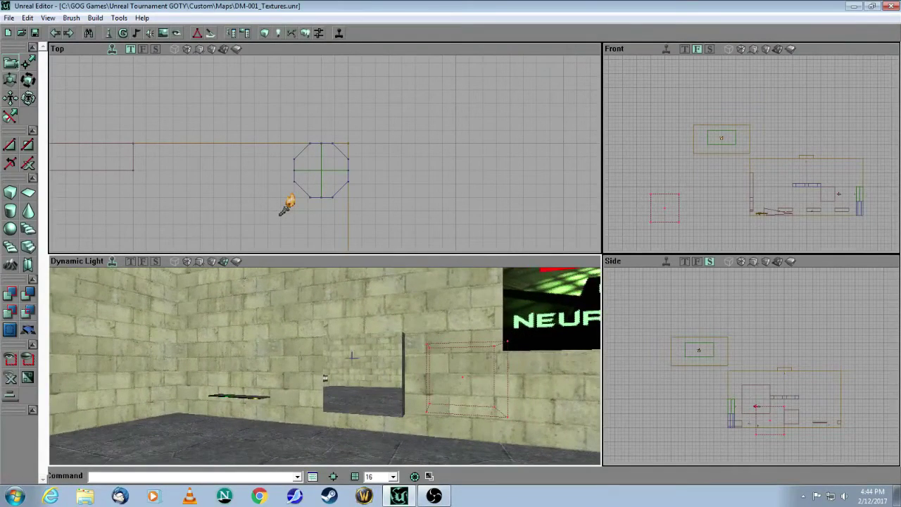
{"action": "right_click", "coordinate": [265, 310]}
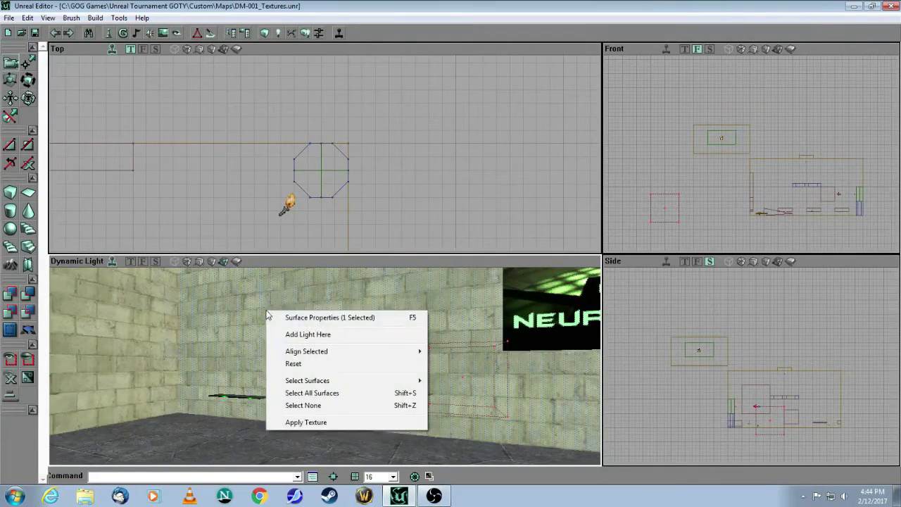
{"action": "left_click", "coordinate": [310, 317]}
{"action": "left_click", "coordinate": [338, 137]}
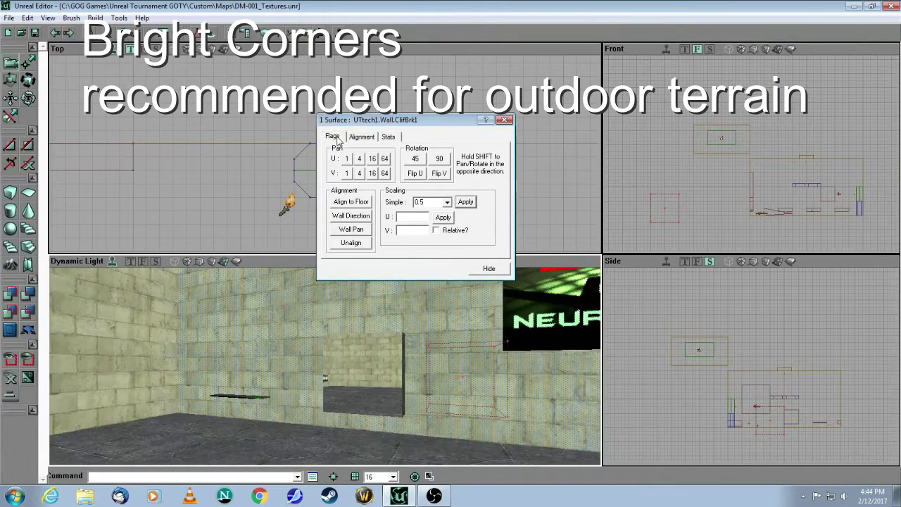
{"action": "left_click", "coordinate": [361, 139]}
{"action": "left_click", "coordinate": [336, 138]}
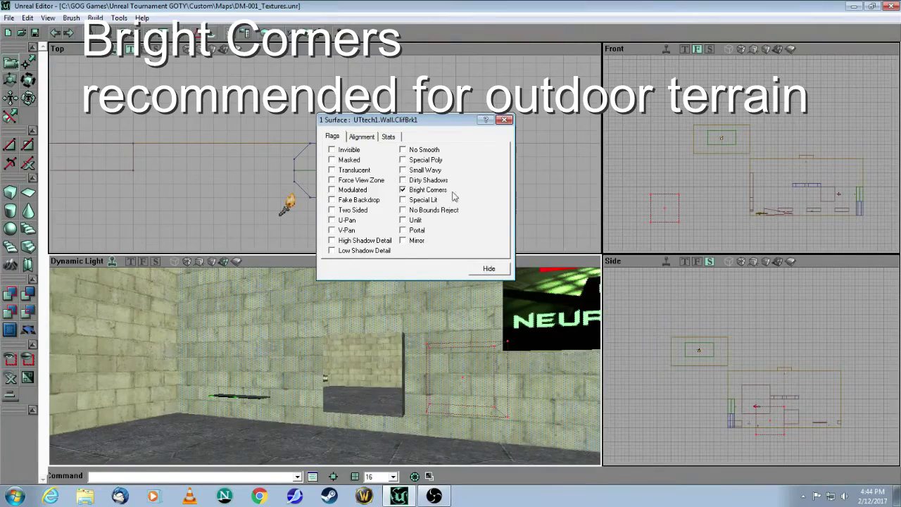
{"action": "left_click", "coordinate": [505, 120]}
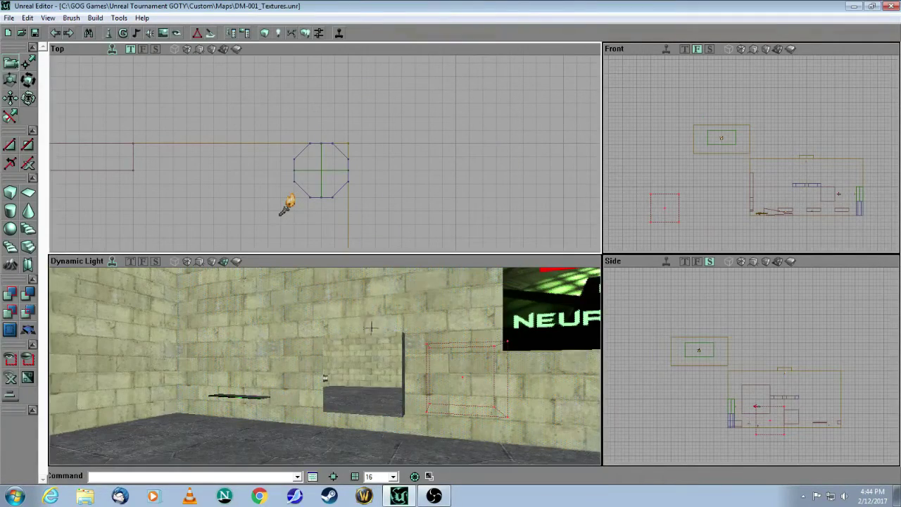
Check the High Shadow Detail flag in the floor's surface properties and close the dialog.
{"action": "left_click_drag", "start_coordinate": [371, 328], "coordinate": [372, 426]}
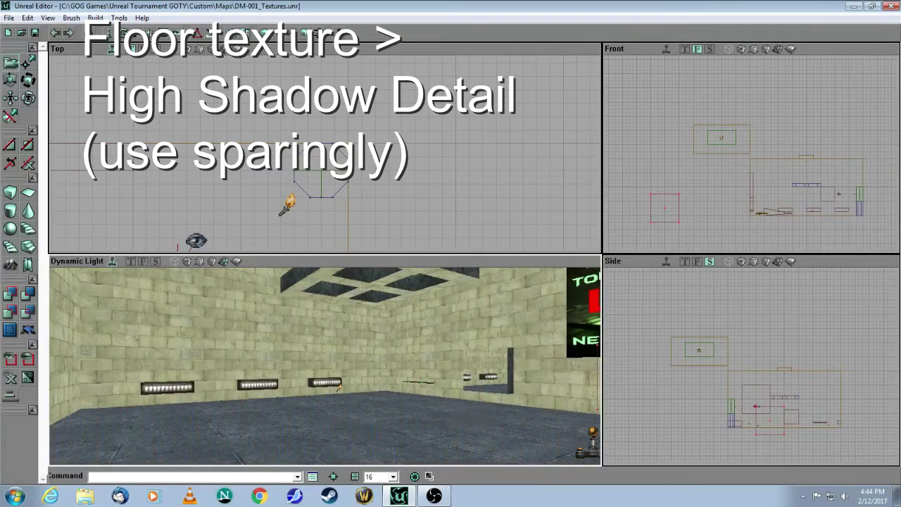
{"action": "right_click", "coordinate": [387, 314]}
{"action": "left_click", "coordinate": [391, 317]}
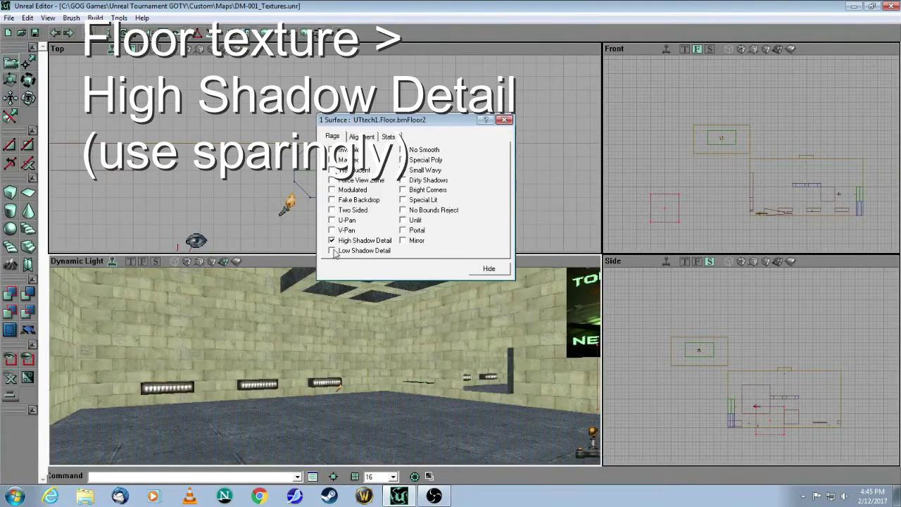
{"action": "left_click", "coordinate": [505, 120]}
Check the Fake Backdrop flag on the surface above the ceiling opening and look at the sky area through it.
{"action": "mouse_move", "coordinate": [420, 321]}
{"action": "left_mouse_down"}
{"action": "mouse_move", "coordinate": [420, 190]}
{"action": "mouse_move", "coordinate": [417, 335]}
{"action": "mouse_move", "coordinate": [416, 314]}
{"action": "left_mouse_up"}
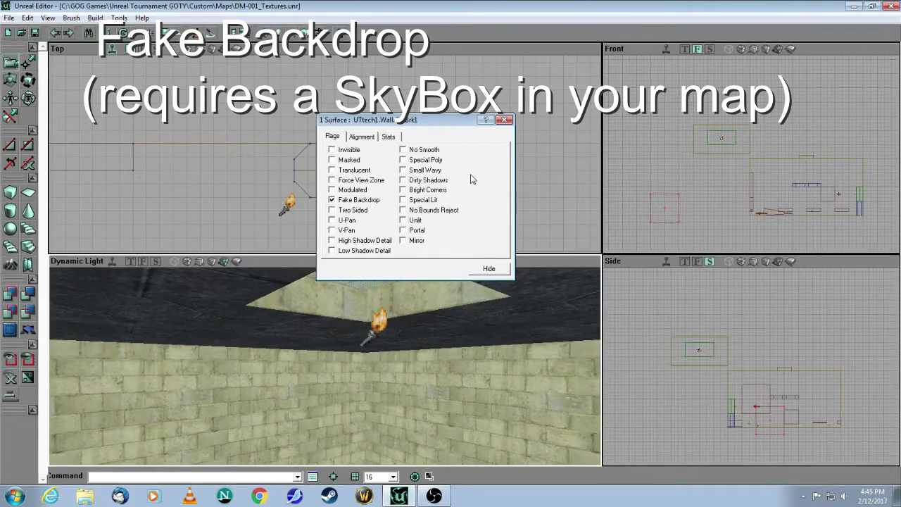
{"action": "left_click", "coordinate": [505, 119]}
{"action": "left_click_drag", "start_coordinate": [400, 298], "coordinate": [391, 348]}
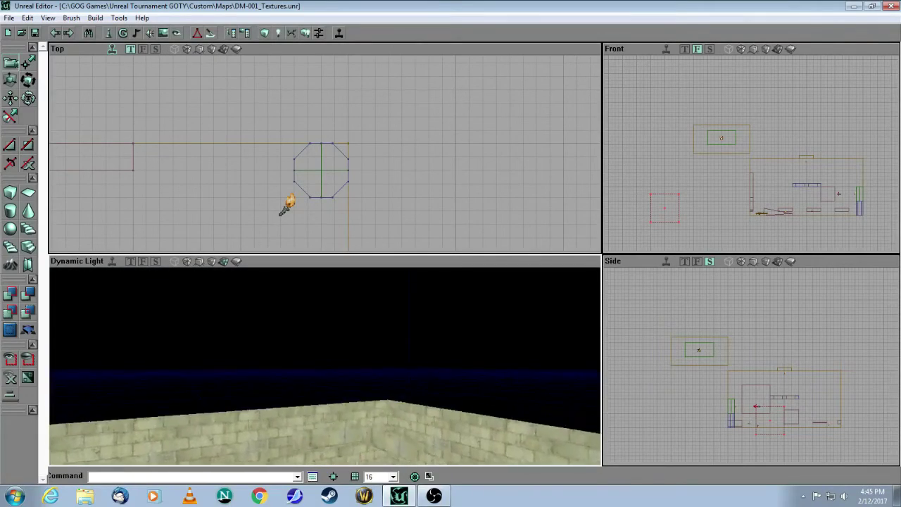
Select the SkyZoneInfo actor inside the skybox, view its properties and close them again.
{"action": "left_click_drag", "start_coordinate": [324, 366], "coordinate": [324, 281]}
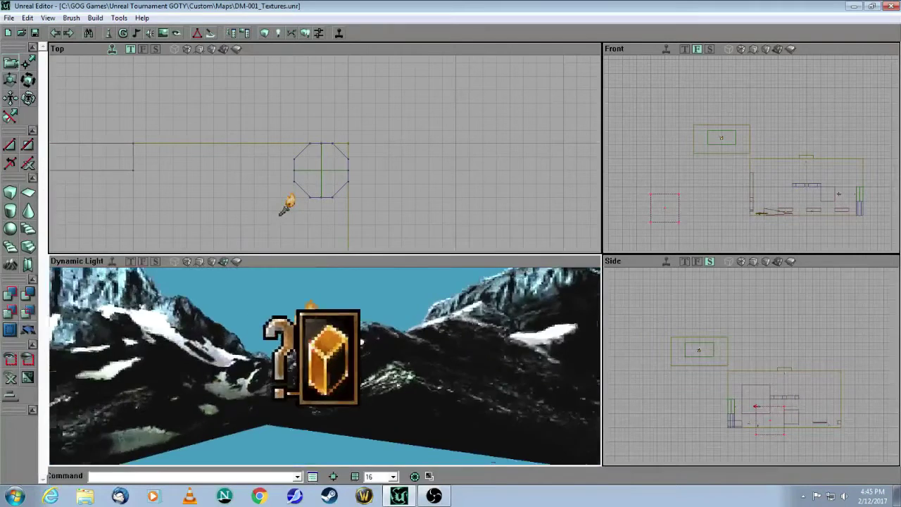
{"action": "left_click_drag", "start_coordinate": [389, 373], "coordinate": [388, 317]}
{"action": "right_click", "coordinate": [392, 181]}
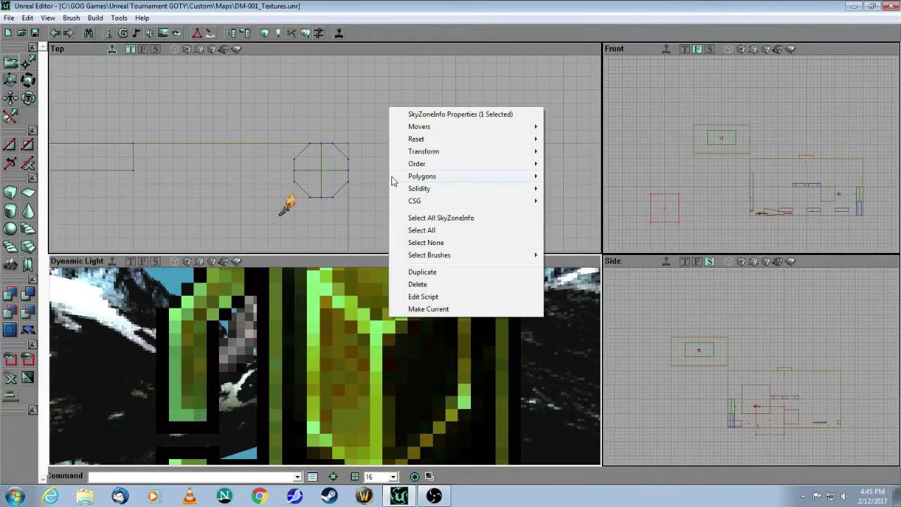
{"action": "left_click", "coordinate": [409, 114]}
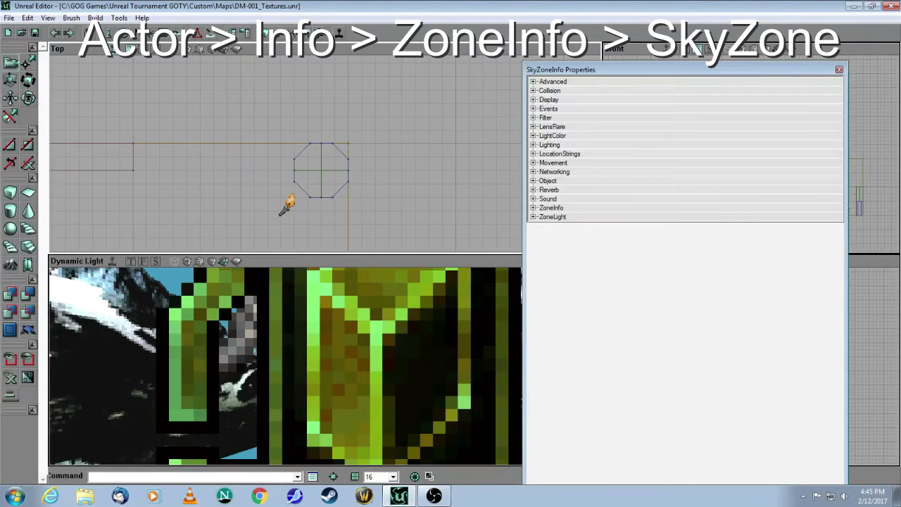
{"action": "left_click", "coordinate": [409, 116]}
{"action": "left_click", "coordinate": [840, 71]}
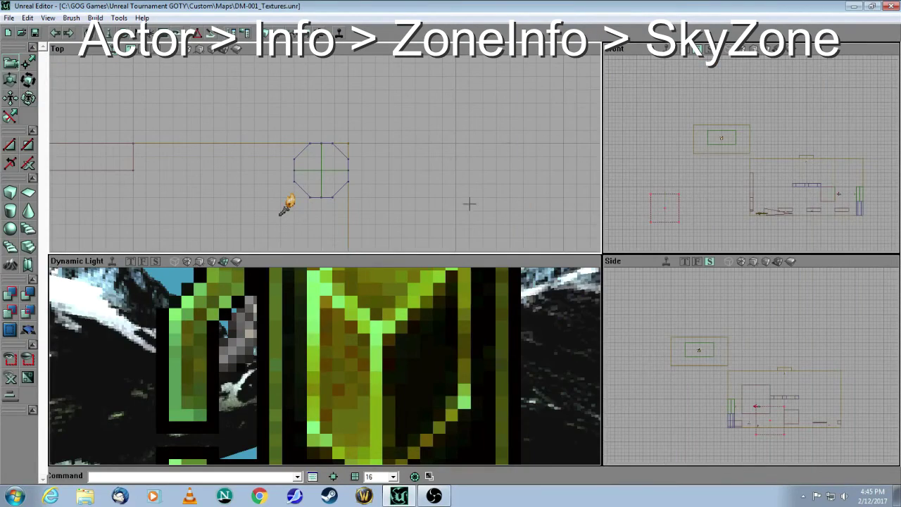
Return to the room with the three wall lights and start a play-test match of the map.
{"action": "mouse_move", "coordinate": [451, 338]}
{"action": "left_mouse_down"}
{"action": "mouse_move", "coordinate": [451, 415]}
{"action": "mouse_move", "coordinate": [451, 380]}
{"action": "mouse_move", "coordinate": [303, 352]}
{"action": "mouse_move", "coordinate": [380, 381]}
{"action": "mouse_move", "coordinate": [303, 423]}
{"action": "mouse_move", "coordinate": [300, 381]}
{"action": "mouse_move", "coordinate": [310, 430]}
{"action": "mouse_move", "coordinate": [308, 270]}
{"action": "left_mouse_up"}
{"action": "mouse_move", "coordinate": [394, 274]}
{"action": "left_mouse_down"}
{"action": "mouse_move", "coordinate": [398, 387]}
{"action": "mouse_move", "coordinate": [443, 352]}
{"action": "left_mouse_up"}
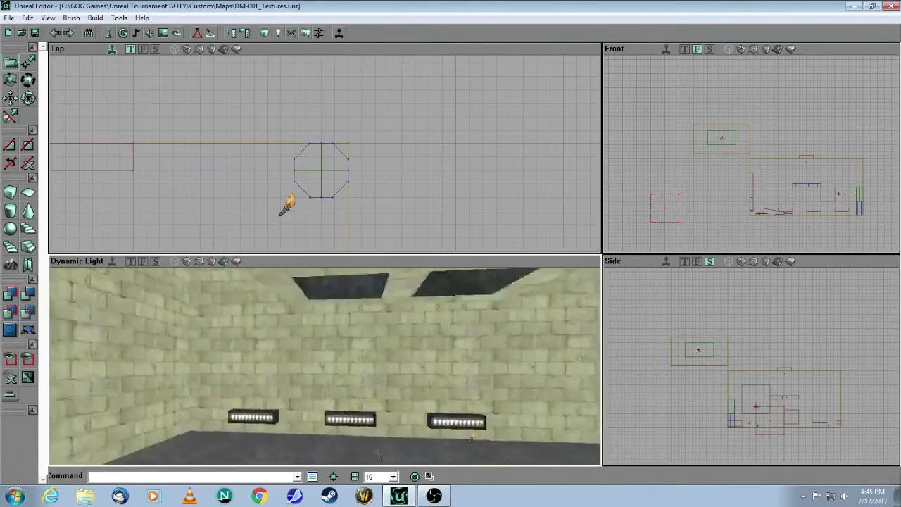
{"action": "right_click_drag", "start_coordinate": [444, 352], "coordinate": [444, 374]}
{"action": "left_click_drag", "start_coordinate": [443, 373], "coordinate": [446, 378]}
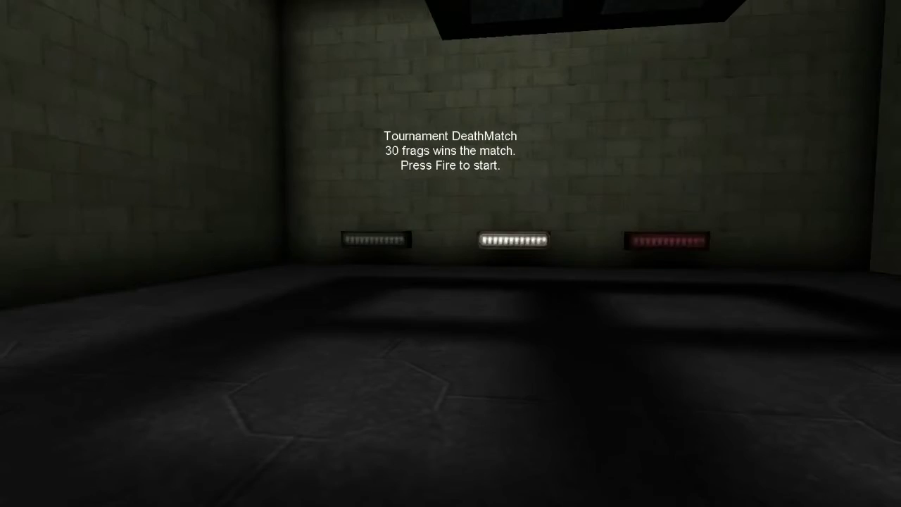
{"action": "left_click", "coordinate": [451, 253]}
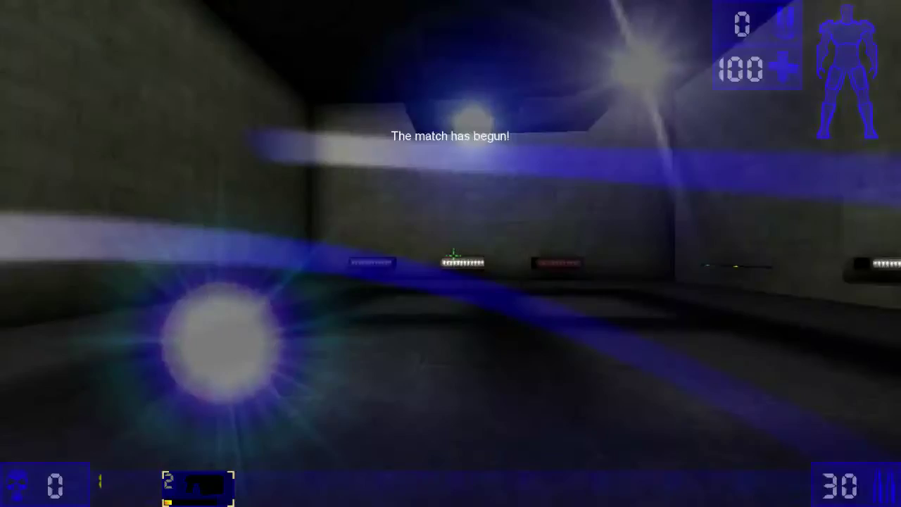
Walk up to the dim white wall light nearest the corner and inspect its normally lit surface.
{"action": "key", "text": "w"}
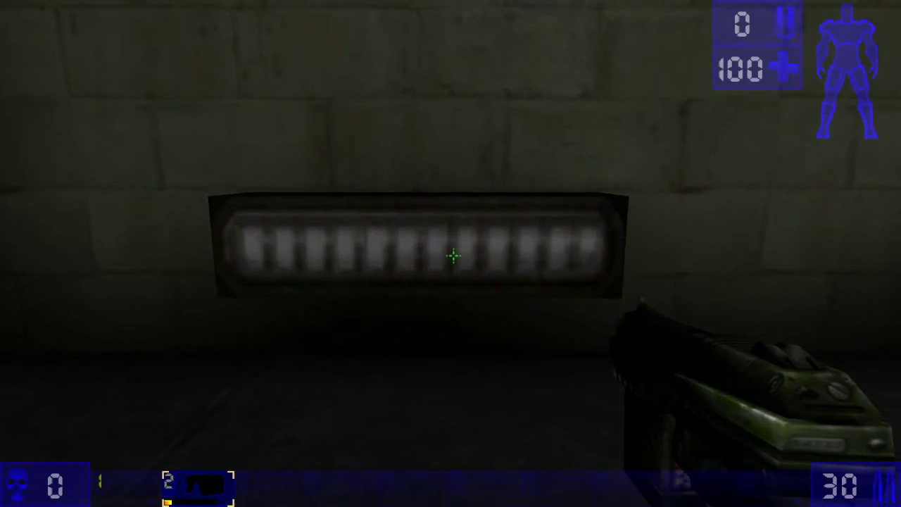
{"action": "key", "text": "s"}
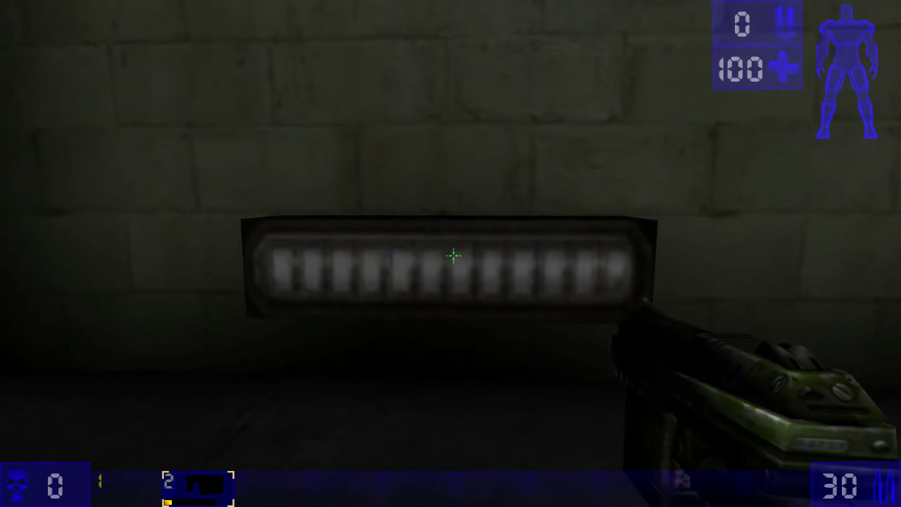
{"action": "key", "text": "s"}
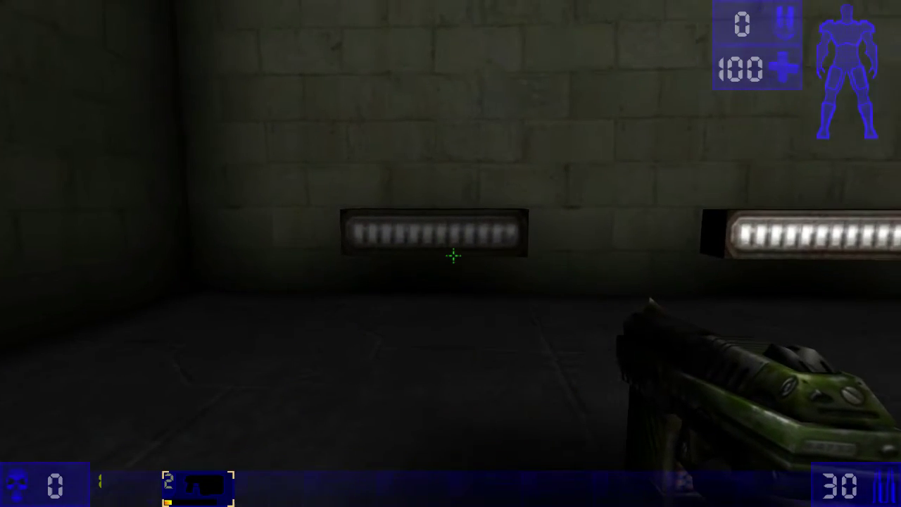
Move over to the middle wall light and inspect its Unlit surface from both sides.
{"action": "key", "text": "d"}
{"action": "key", "text": "w"}
{"action": "key", "text": "w"}
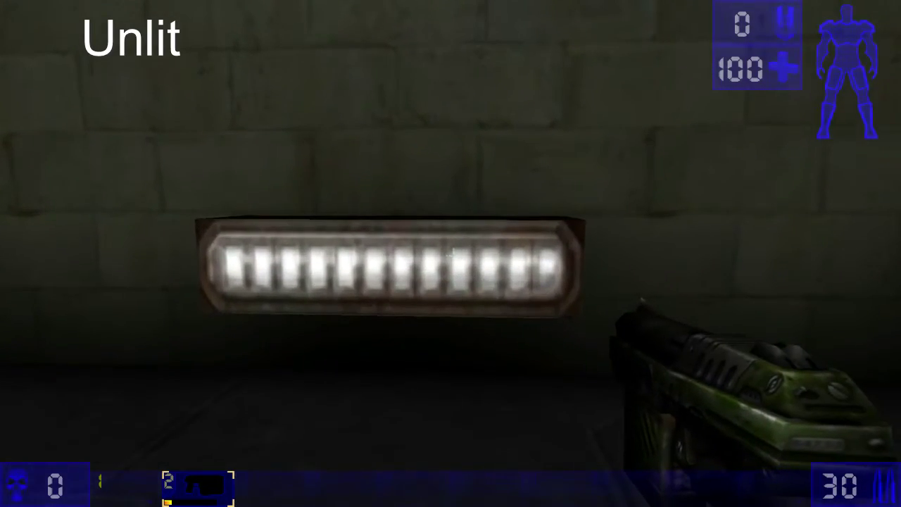
{"action": "key", "text": "a"}
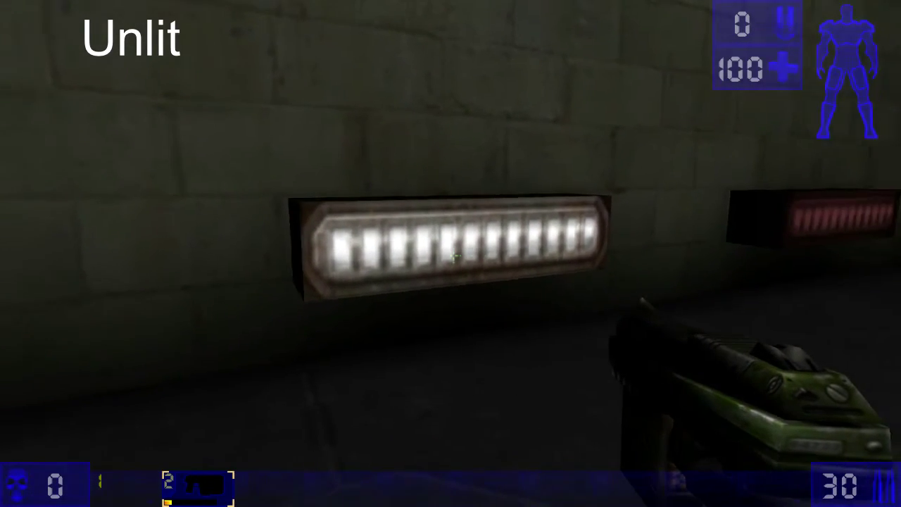
{"action": "key", "text": "d"}
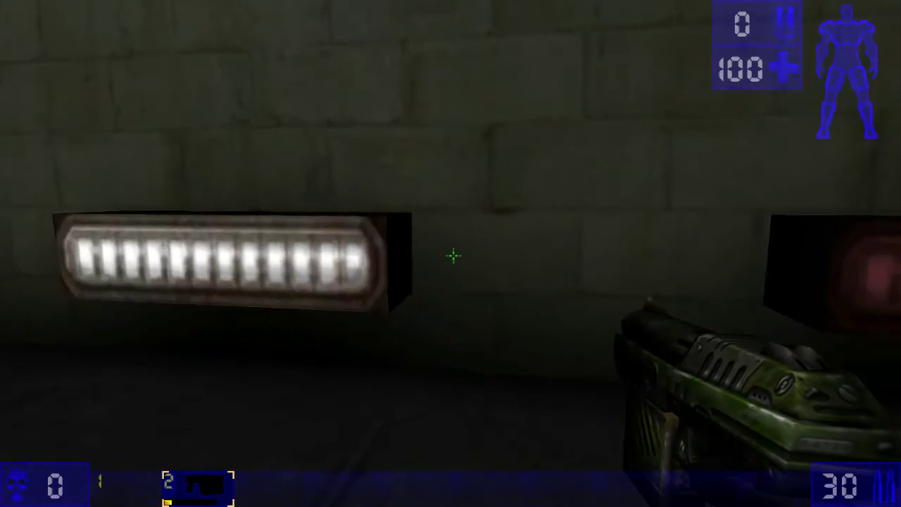
Approach the red wall light and inspect its Special Lit surface from near and farther back.
{"action": "key", "text": "d"}
{"action": "key", "text": "w"}
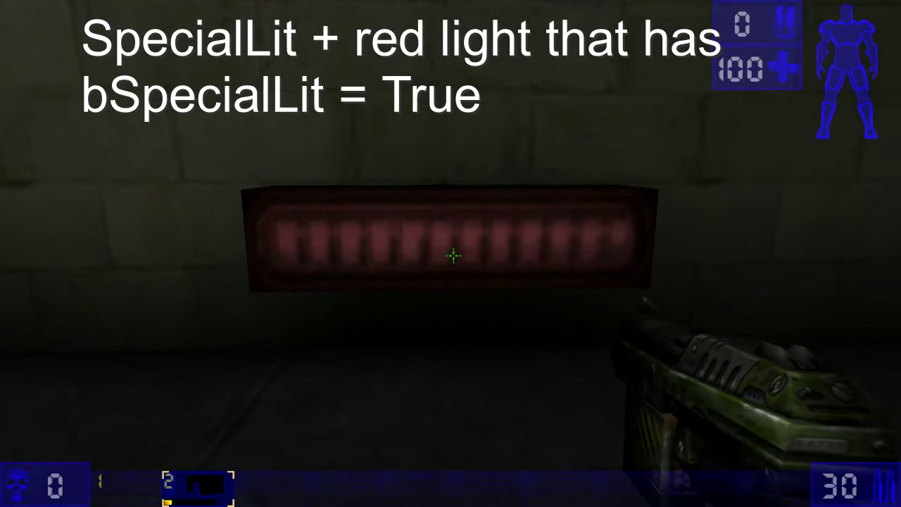
{"action": "key", "text": "s"}
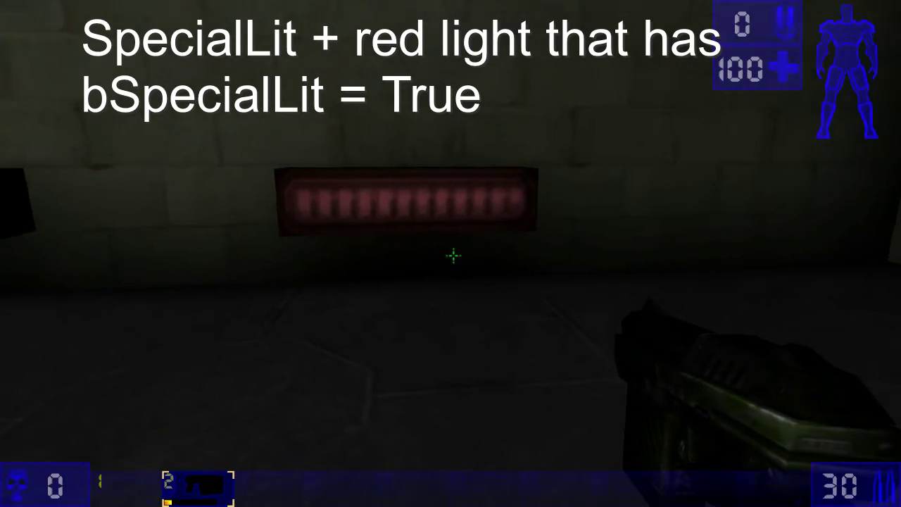
Walk to the thin black shelf on the adjoining wall and watch its U-Pan and Unlit light strip.
{"action": "key", "text": "w"}
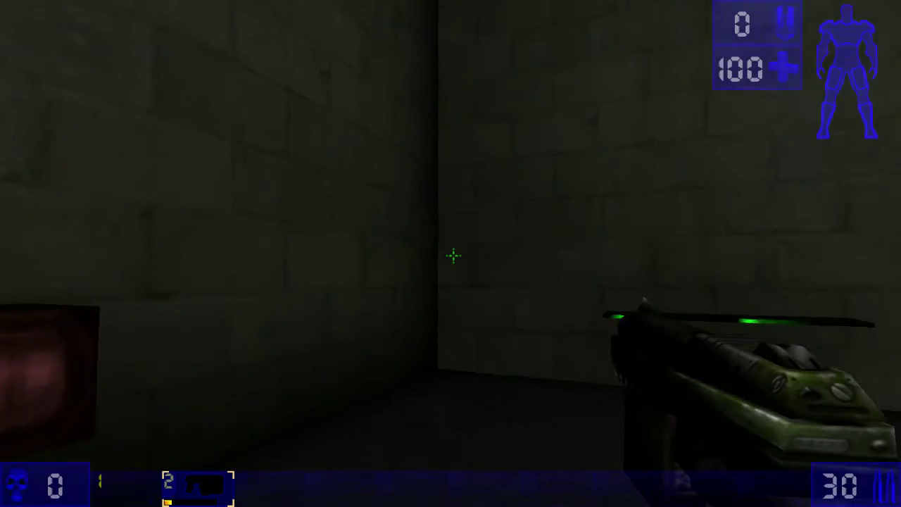
{"action": "key", "text": "w"}
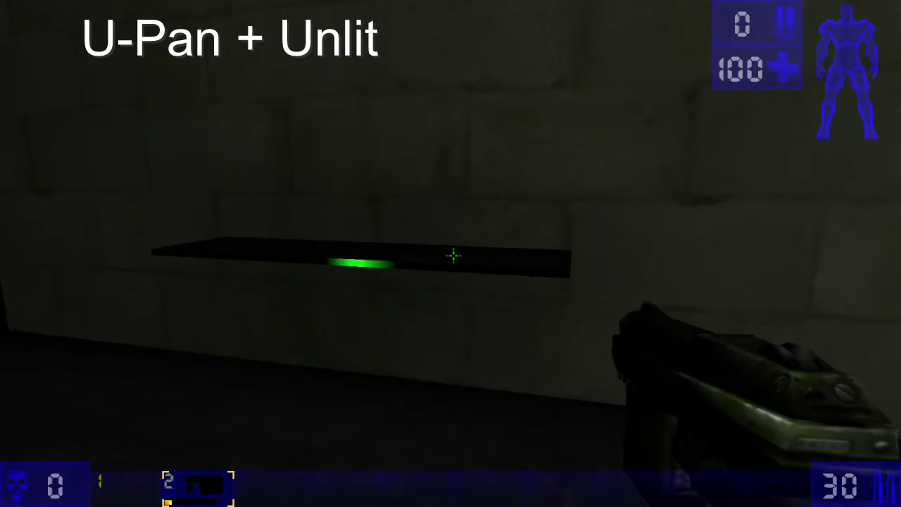
{"action": "key", "text": "Left"}
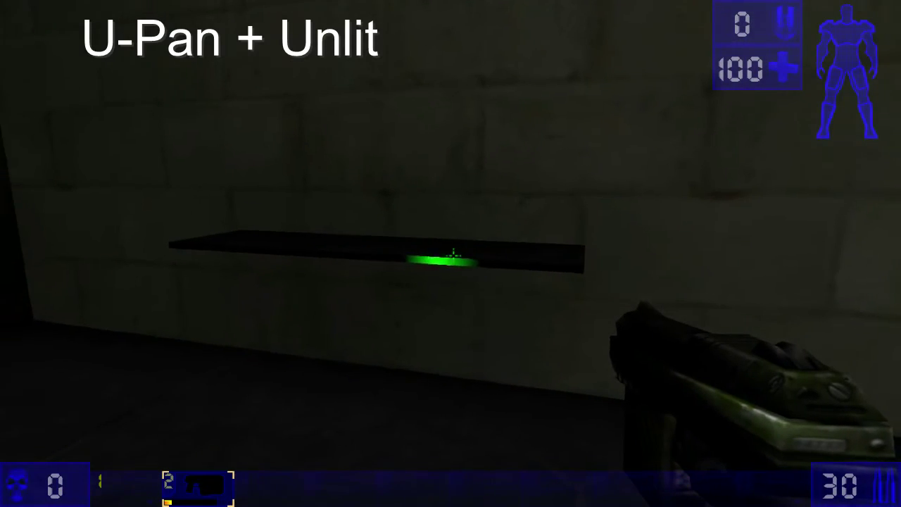
{"action": "key", "text": "Left"}
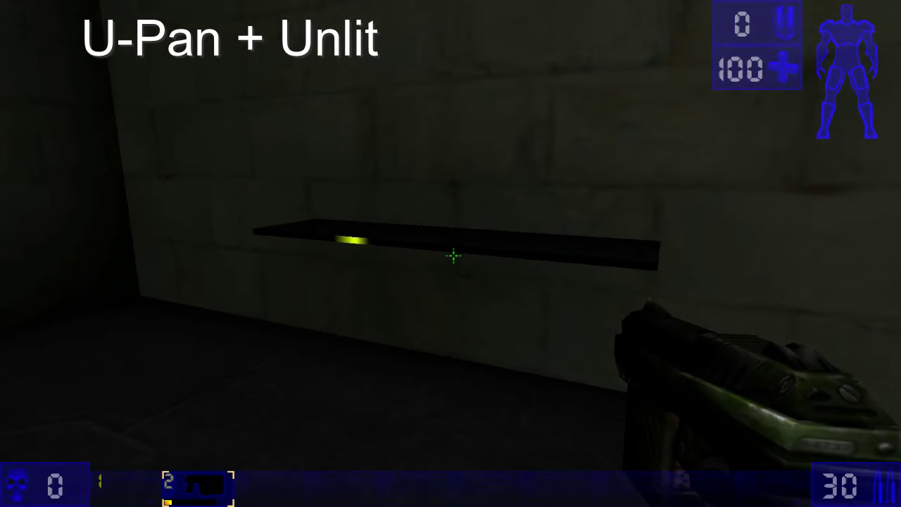
Approach the mirror in the wall and inspect the player's reflection from different distances.
{"action": "key", "text": "Left"}
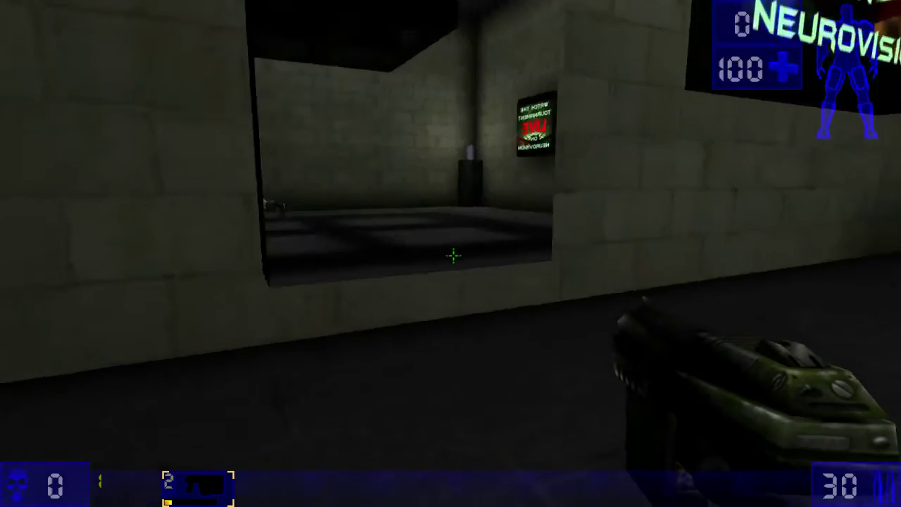
{"action": "key", "text": "w"}
{"action": "key", "text": "w"}
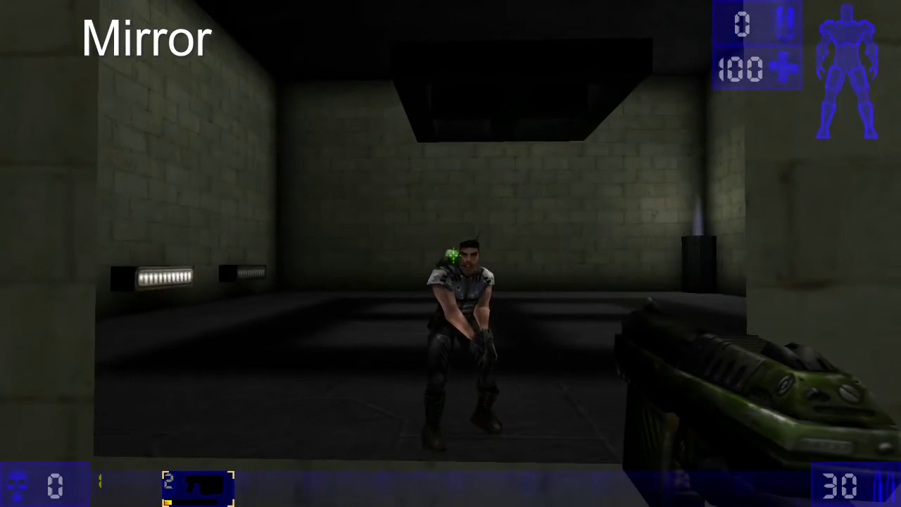
{"action": "key", "text": "w"}
{"action": "key", "text": "s"}
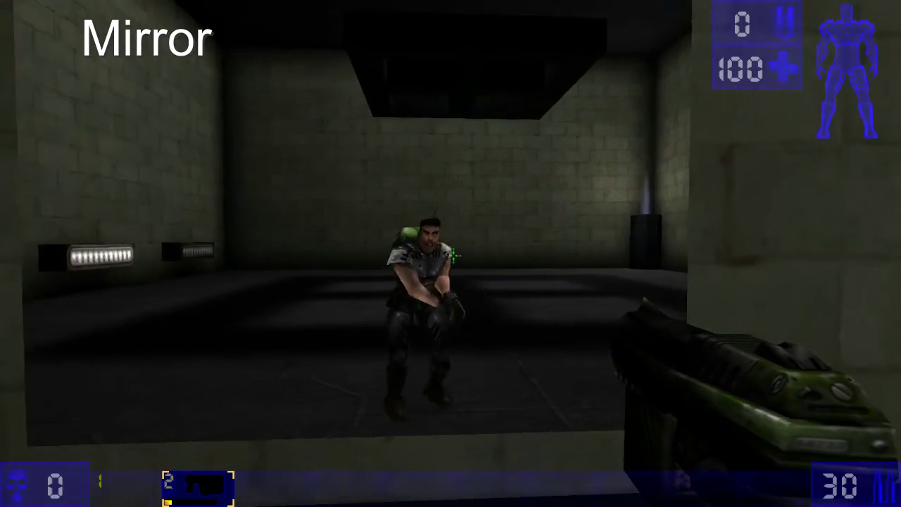
{"action": "key", "text": "s"}
Move below the Neurovision poster and watch its animated Unlit texture.
{"action": "key", "text": "d"}
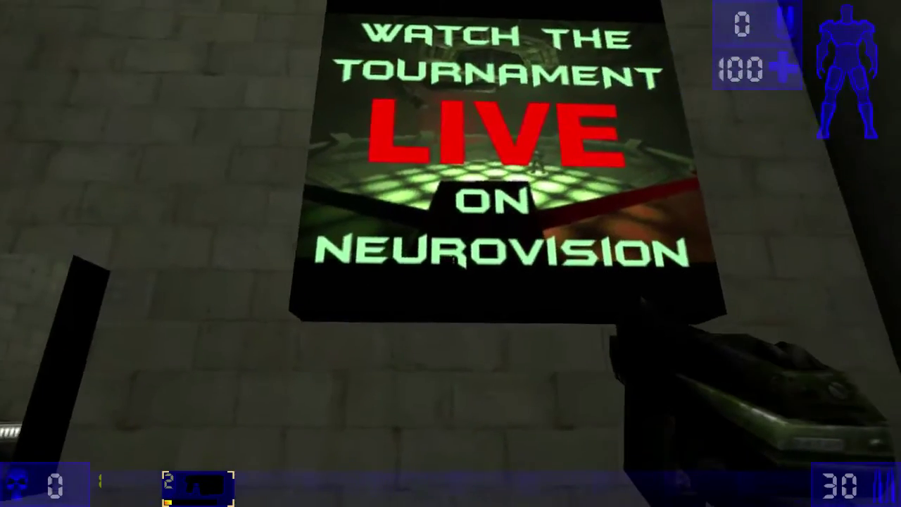
{"action": "key", "text": "Down"}
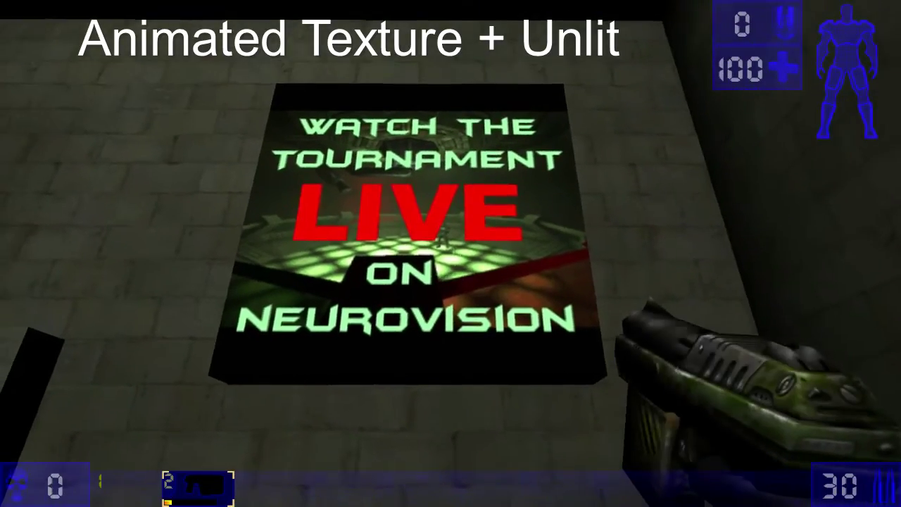
{"action": "key", "text": "a"}
{"action": "key", "text": "d"}
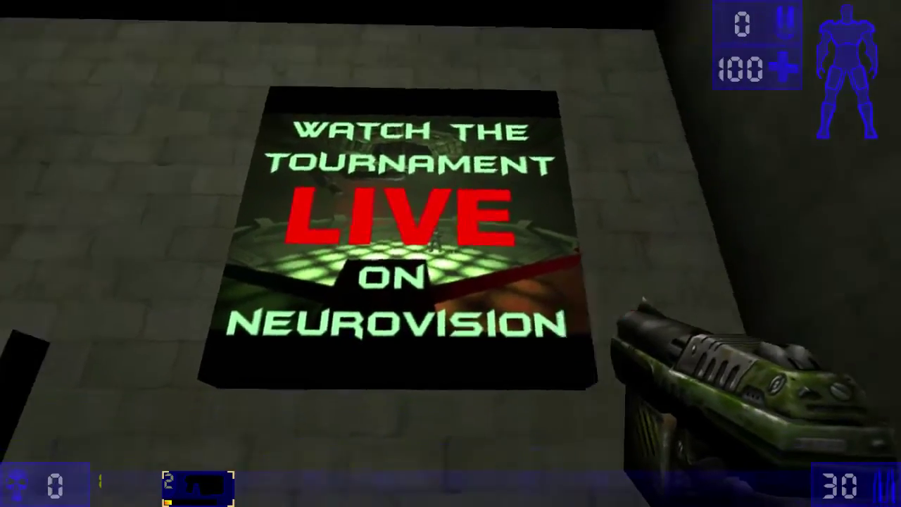
Walk along the dark ramp beside the poster and inspect the texture on its side.
{"action": "key", "text": "Right"}
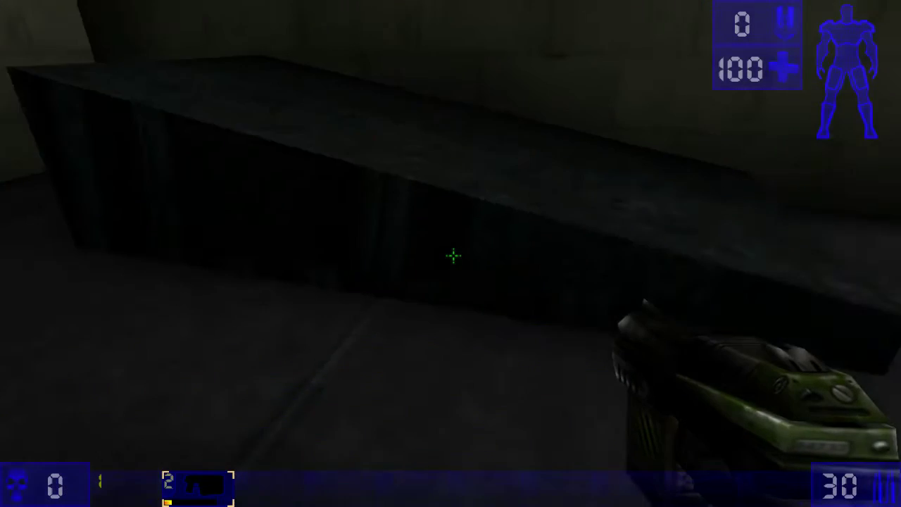
{"action": "key", "text": "a"}
{"action": "key", "text": "d"}
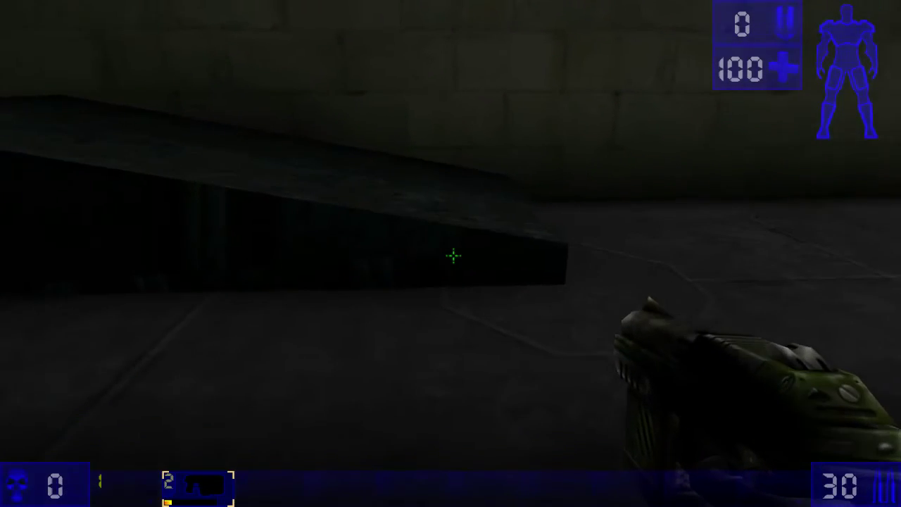
{"action": "key", "text": "a"}
{"action": "key", "text": "d"}
{"action": "key", "text": "d"}
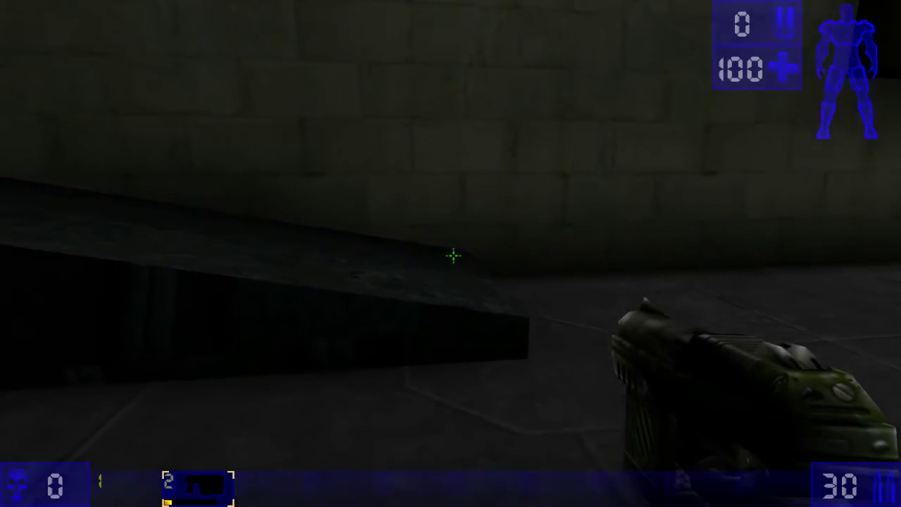
View the Neurovision poster from farther back and from directly below.
{"action": "key", "text": "w"}
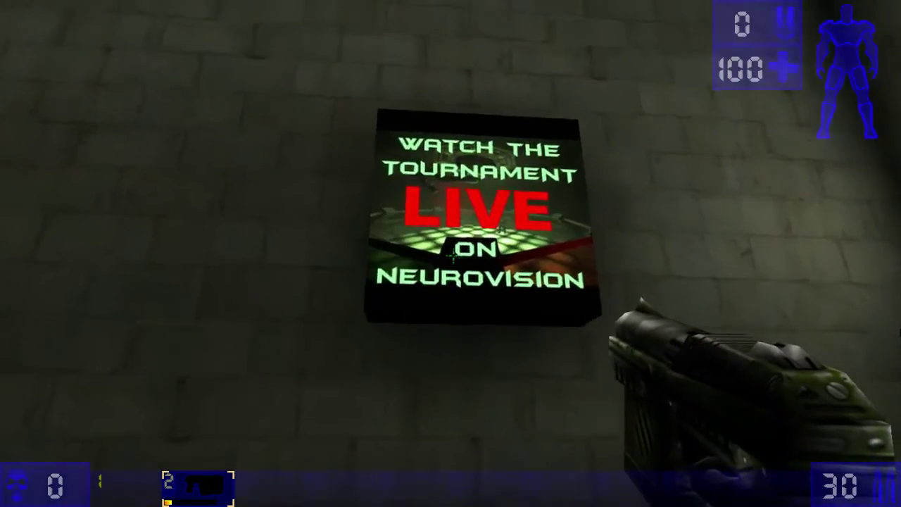
{"action": "key", "text": "s"}
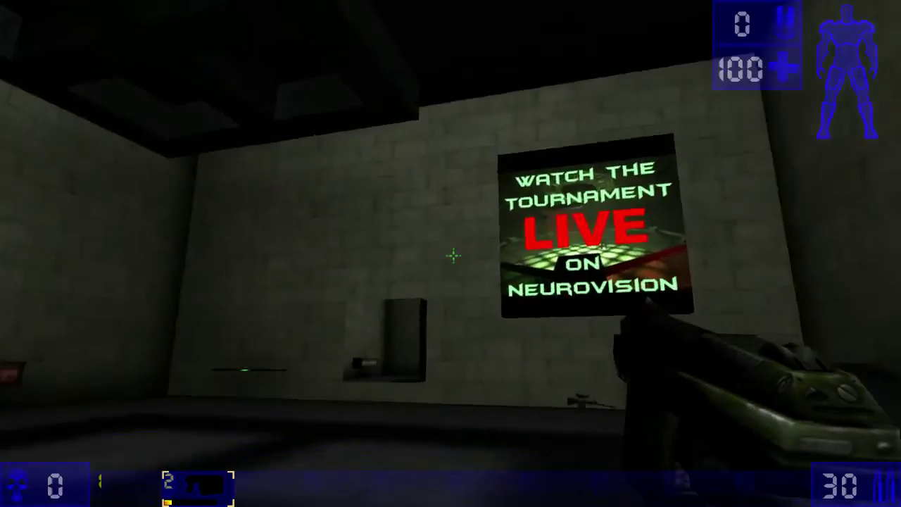
{"action": "key", "text": "w"}
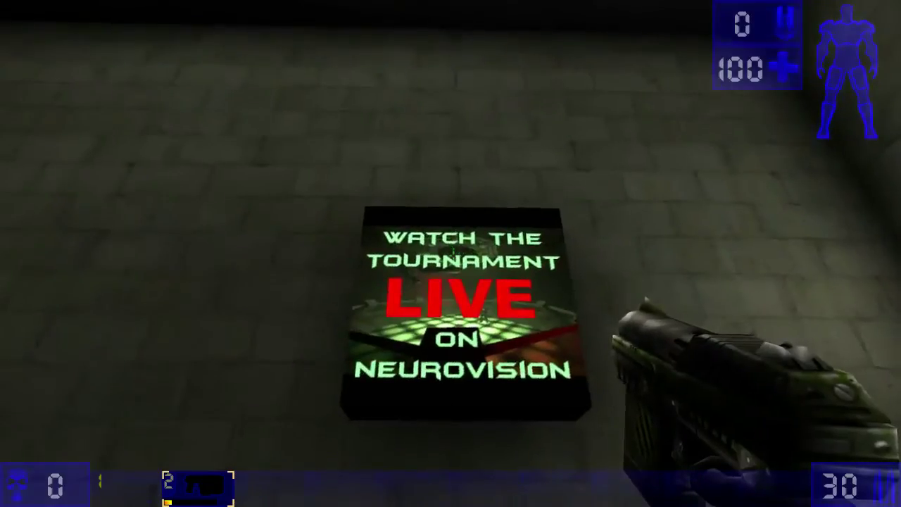
Approach the corner pedestal and inspect its volumetric flame with the masked, translucent, 2-sided texture from different angles.
{"action": "key", "text": "w"}
{"action": "key", "text": "d"}
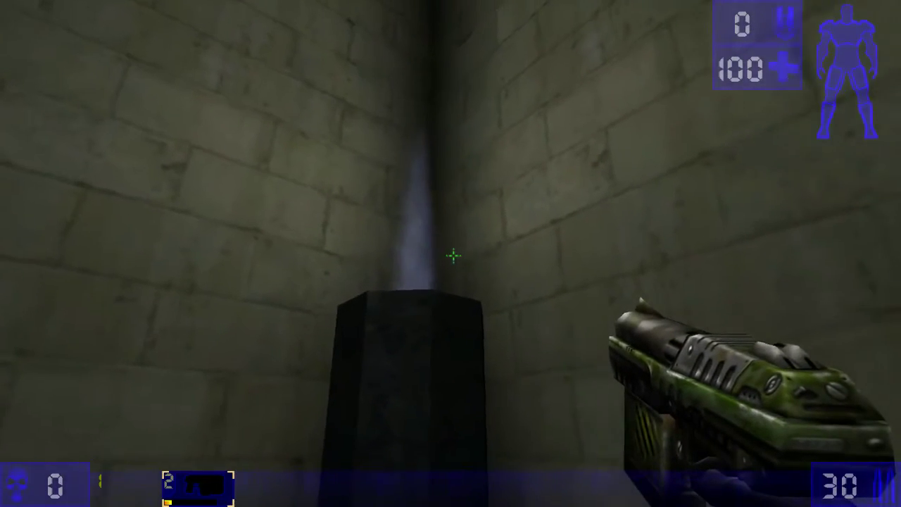
{"action": "key", "text": "a"}
{"action": "key", "text": "Up"}
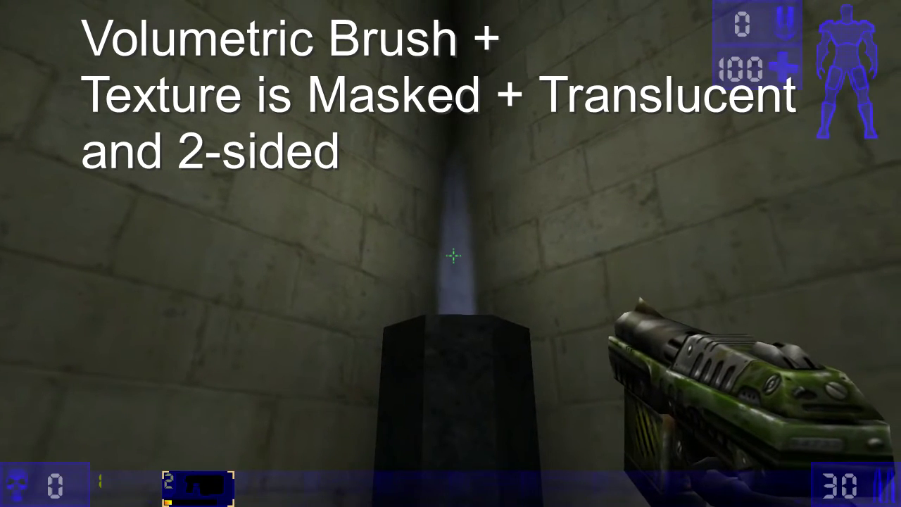
{"action": "key", "text": "Left"}
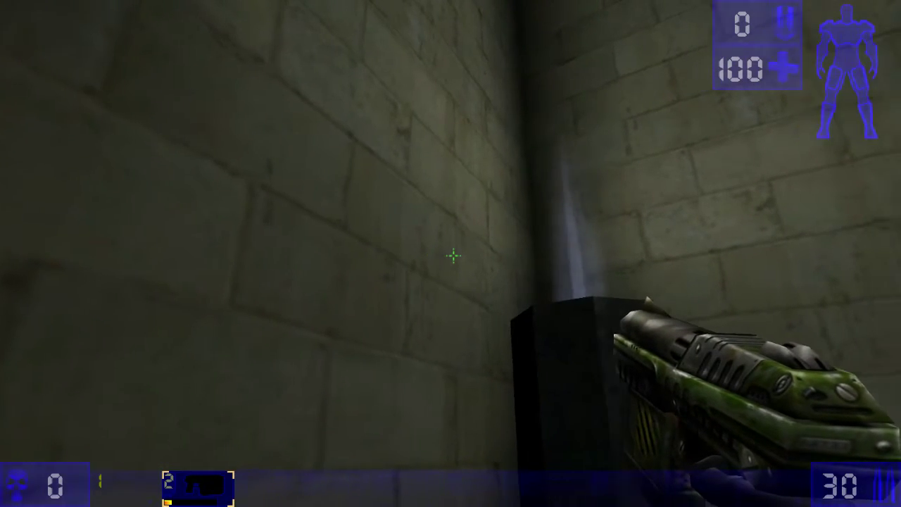
Cross the room past the wall lights and pick up the sniper rifle below the Neurovision poster.
{"action": "key", "text": "d"}
{"action": "key", "text": "w"}
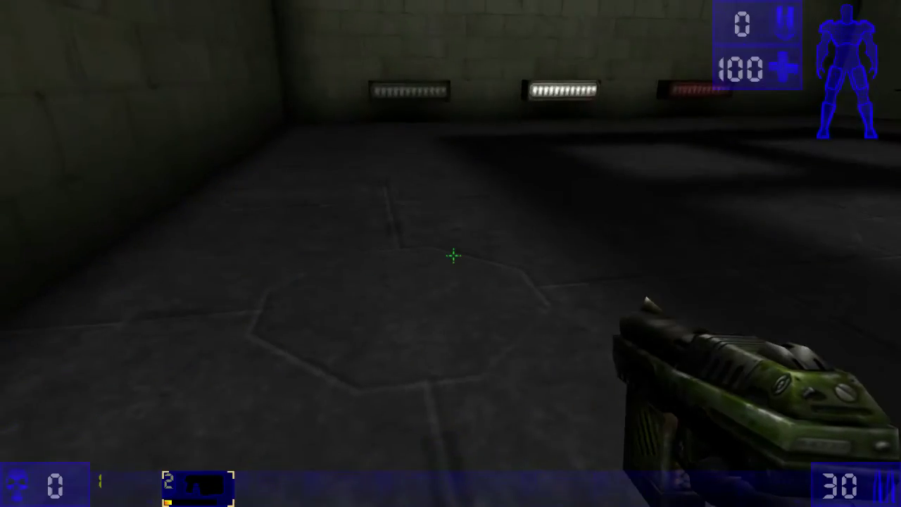
{"action": "key", "text": "d"}
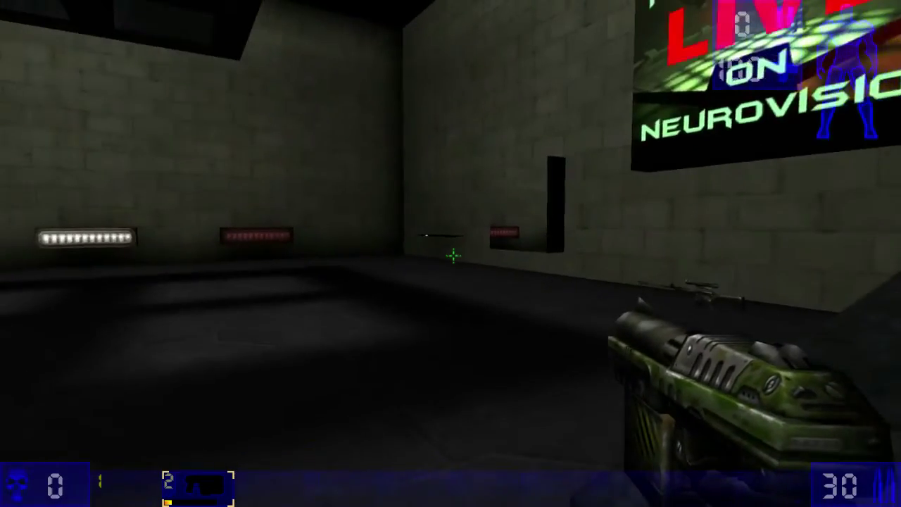
{"action": "key", "text": "Right"}
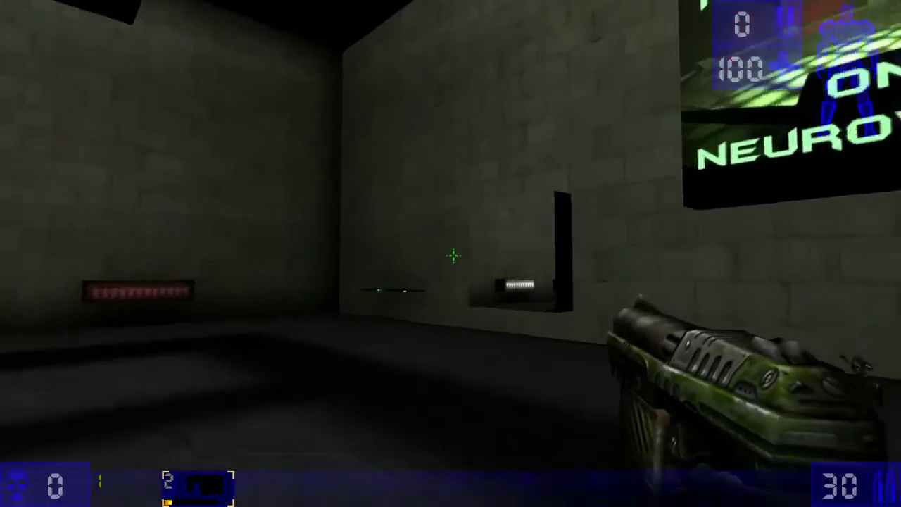
{"action": "key", "text": "w"}
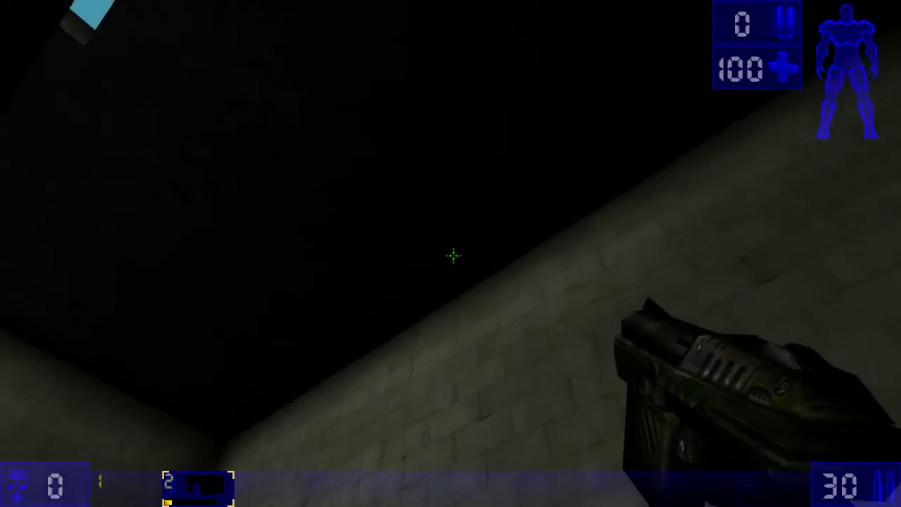
{"action": "key", "text": "w"}
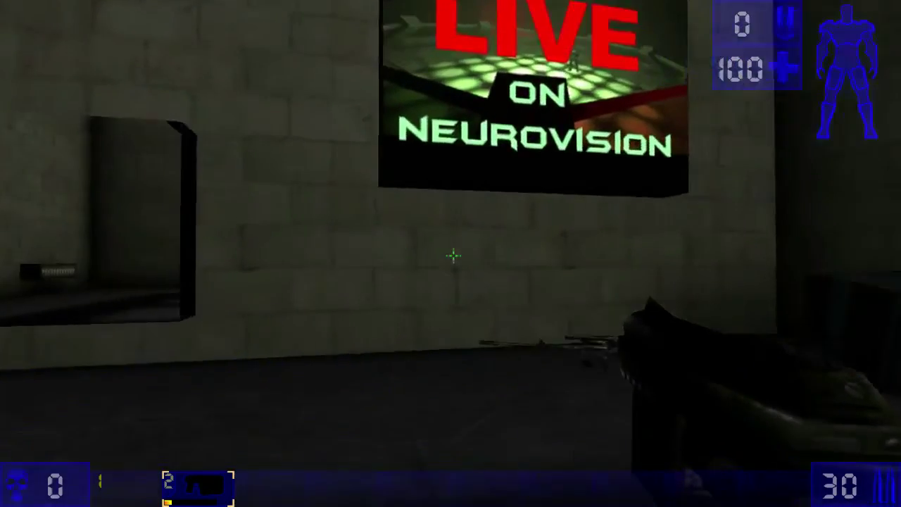
{"action": "key", "text": "w"}
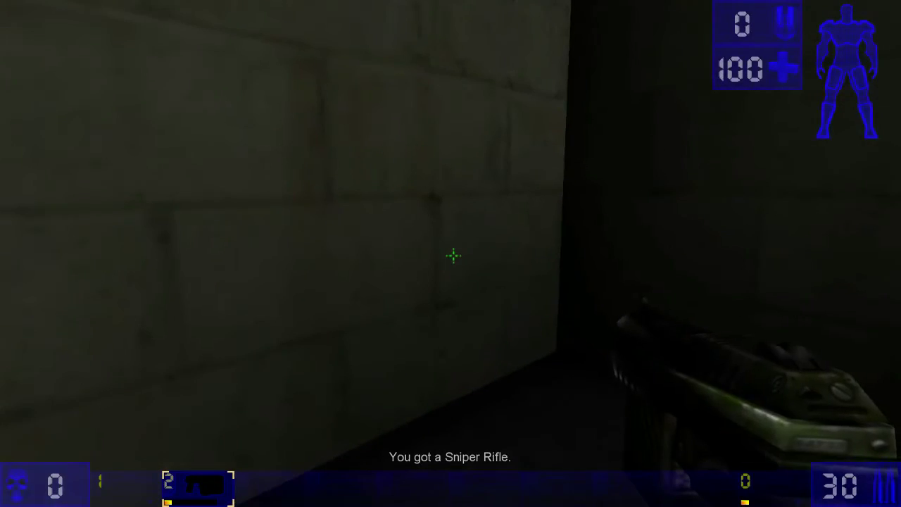
Walk past the shelf's light strip and the mirror, and view the poster and corner flame from across the room.
{"action": "key", "text": "w"}
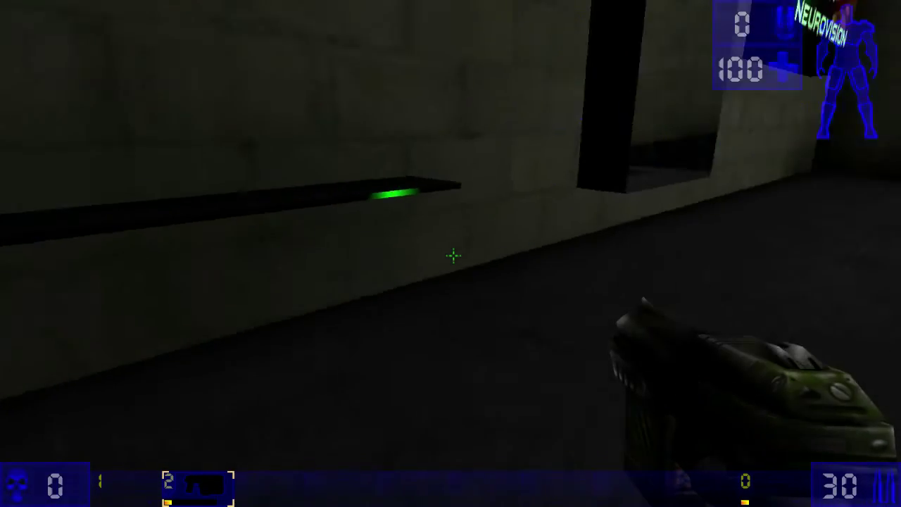
{"action": "key", "text": "w"}
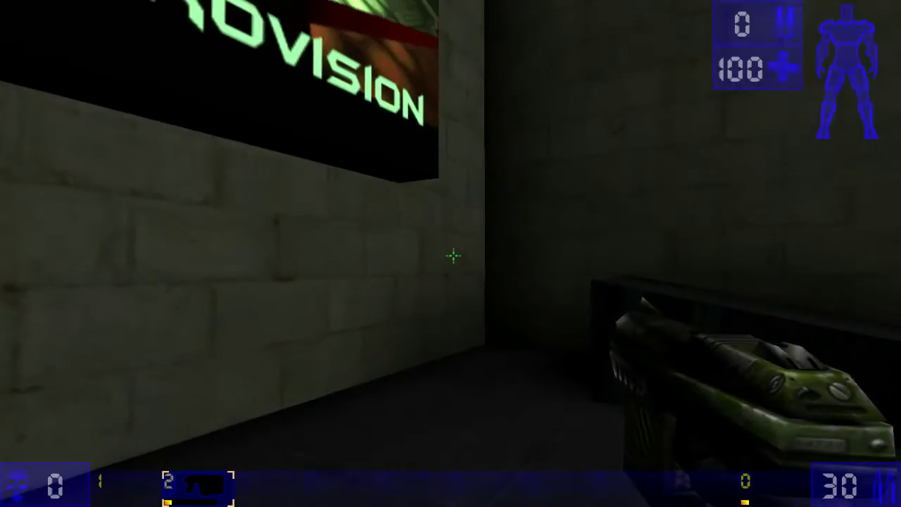
{"action": "key", "text": "Left"}
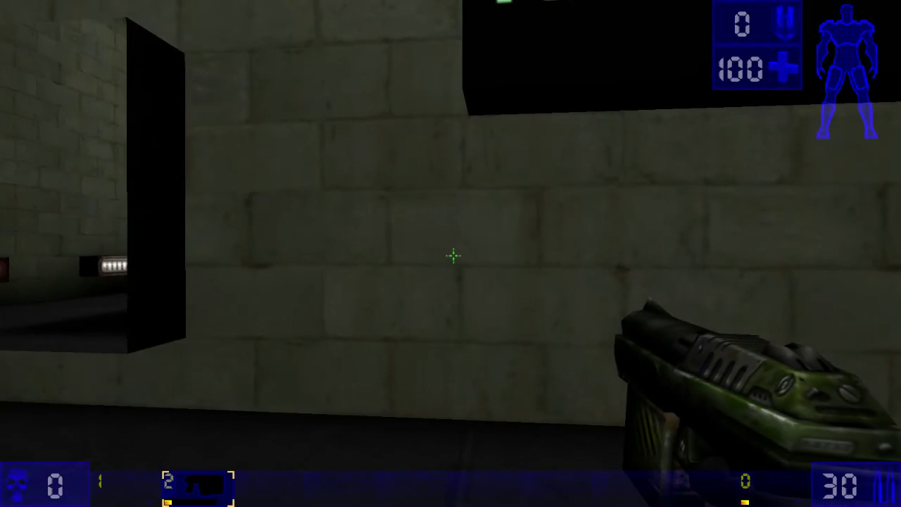
{"action": "key", "text": "Left"}
{"action": "key", "text": "Up"}
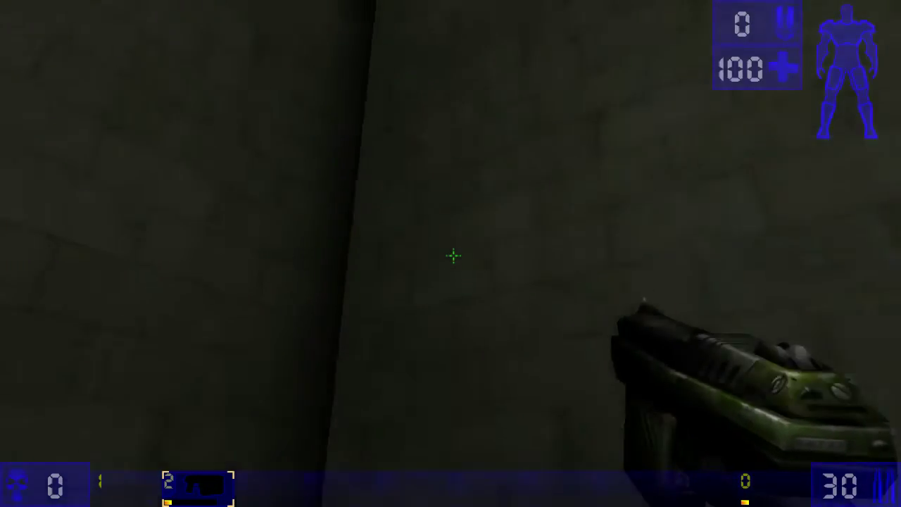
{"action": "key", "text": "w"}
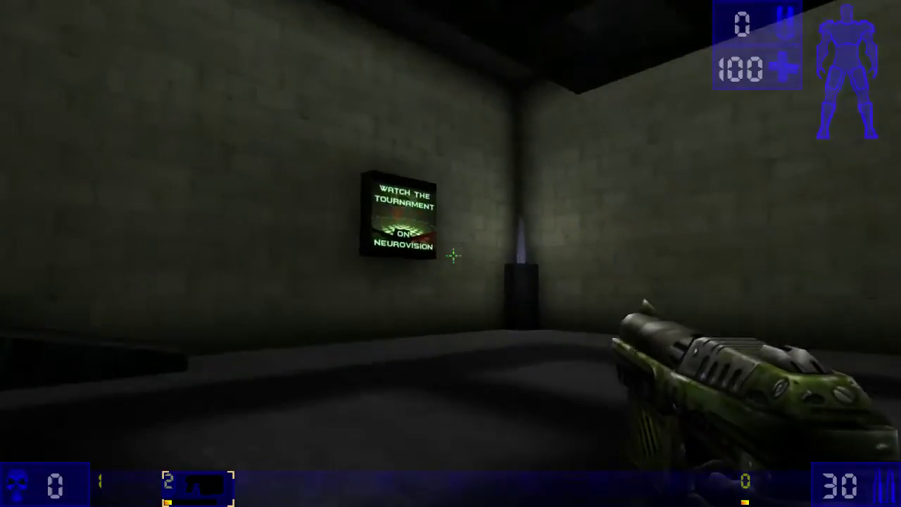
Equip the sniper rifle and inspect the Fake Backdrop sky opening in the ceiling through its scope.
{"action": "key", "text": "w"}
{"action": "key", "text": "0"}
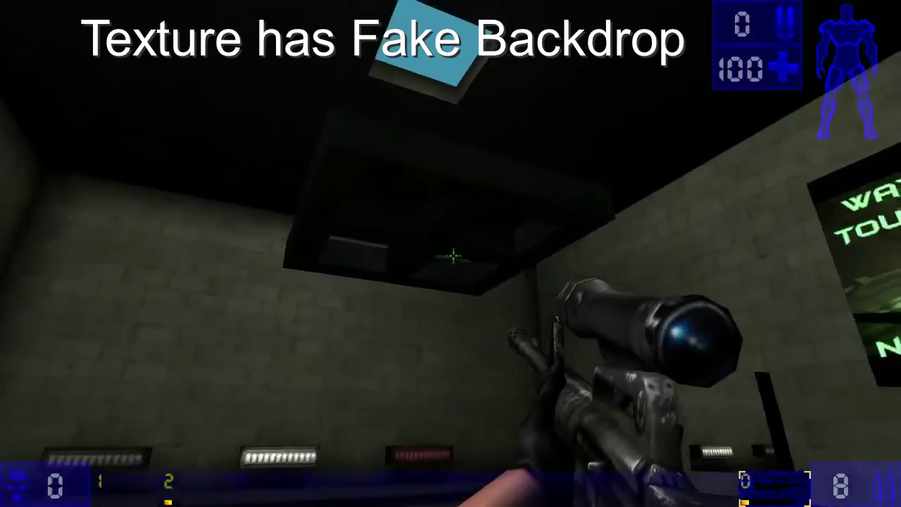
{"action": "key", "text": "Page_Up"}
{"action": "right_click", "coordinate": [450, 254]}
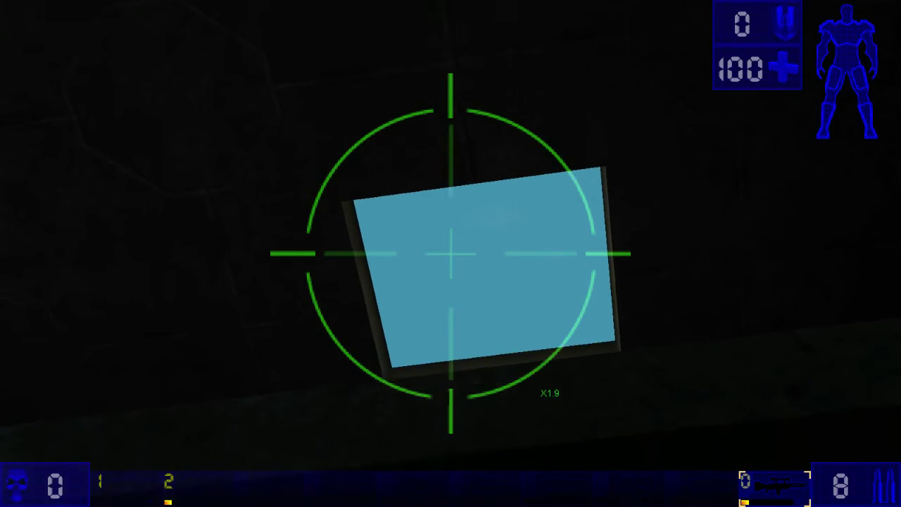
{"action": "right_click", "coordinate": [451, 253]}
Inspect the hanging ceiling grate and the shadows it casts on the High Shadow Detail floor.
{"action": "key", "text": "w"}
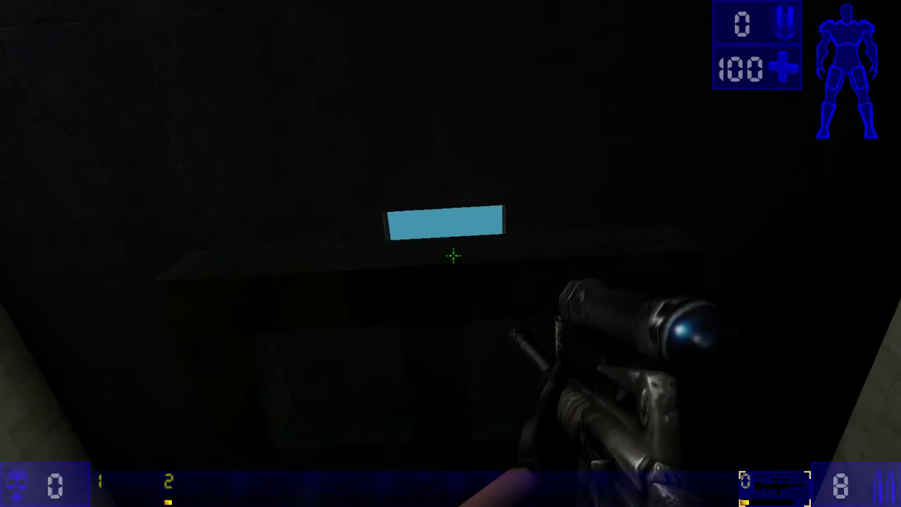
{"action": "key", "text": "a"}
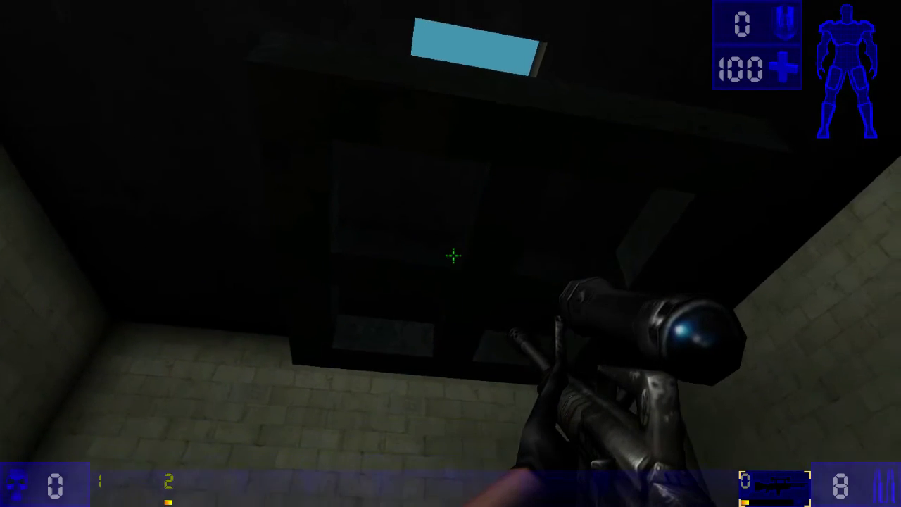
{"action": "key", "text": "a"}
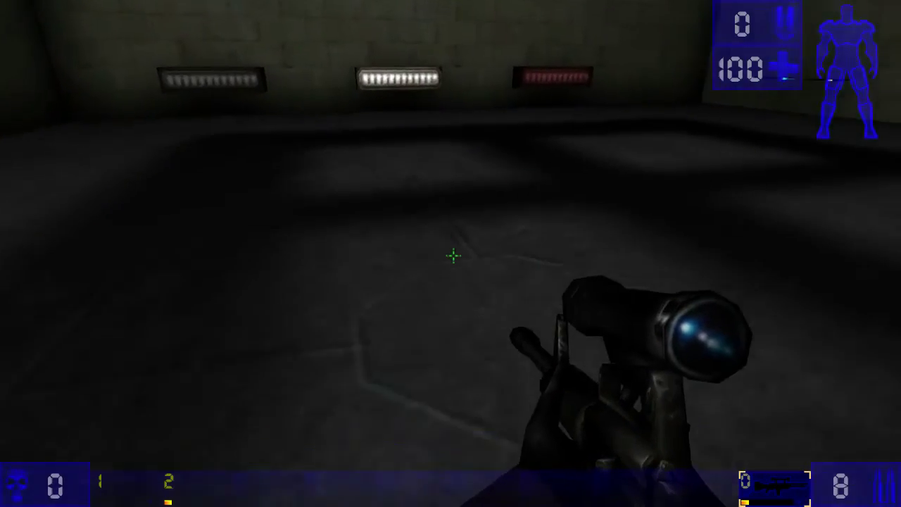
{"action": "key", "text": "s"}
{"action": "key", "text": "d"}
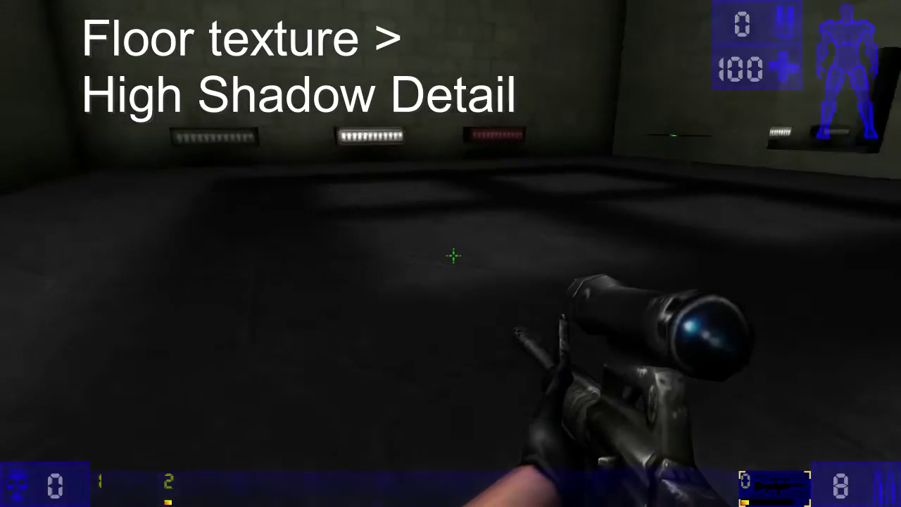
{"action": "key", "text": "w"}
{"action": "key", "text": "a"}
{"action": "mouse_move", "coordinate": [454, 256]}
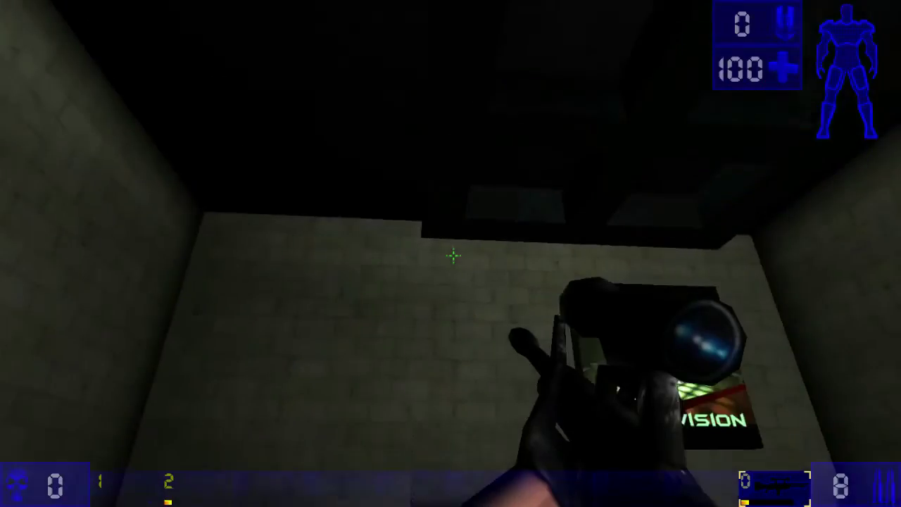
{"action": "key", "text": "w"}
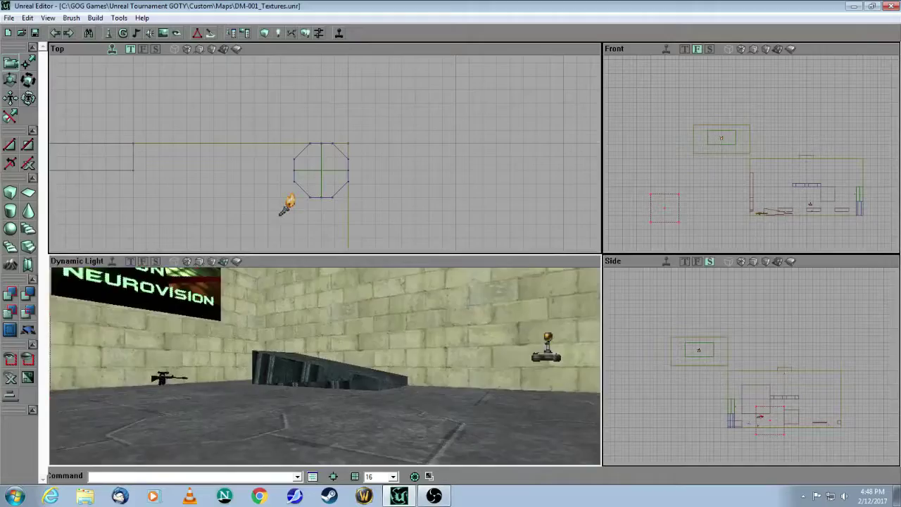
In Unreal Editor, align the texture on the ramp's two side surfaces with Align Wall Direction and Align Wall Panning.
{"action": "mouse_move", "coordinate": [324, 366]}
{"action": "left_mouse_down"}
{"action": "mouse_move", "coordinate": [324, 317]}
{"action": "mouse_move", "coordinate": [342, 316]}
{"action": "mouse_move", "coordinate": [333, 363]}
{"action": "left_mouse_up"}
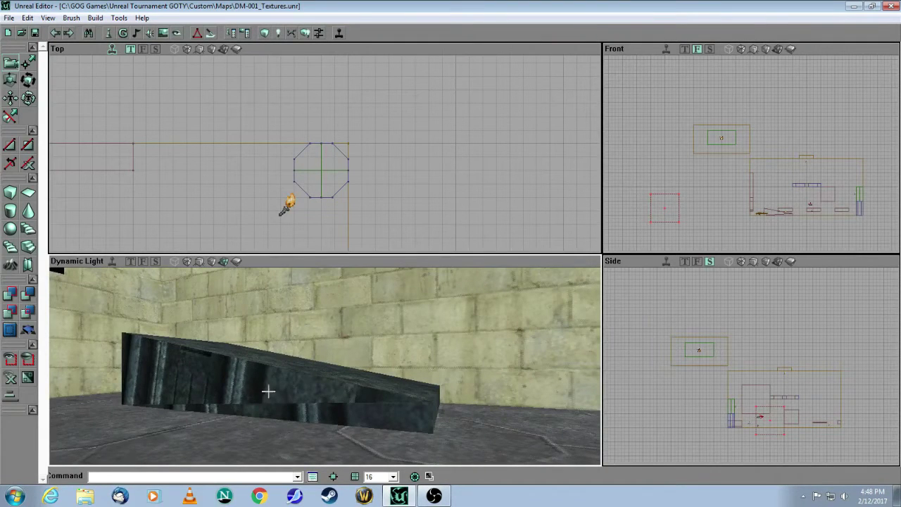
{"action": "right_click", "coordinate": [360, 418]}
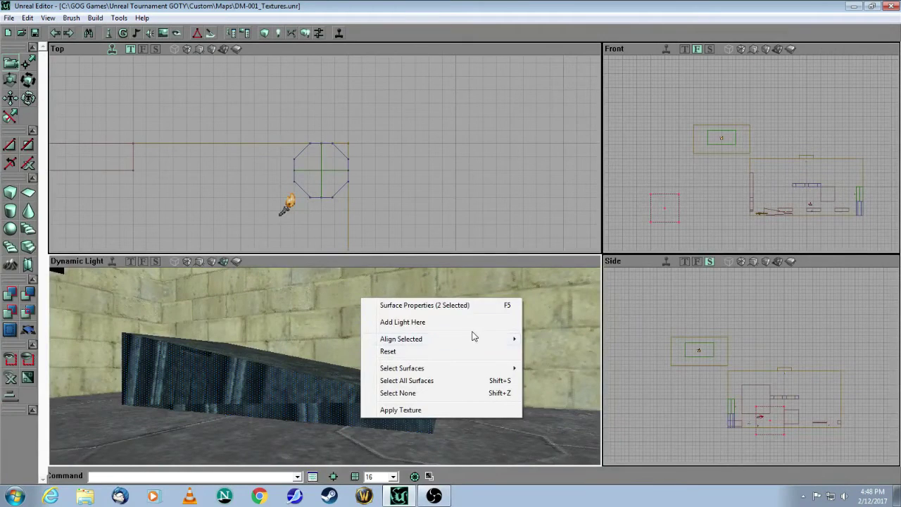
{"action": "mouse_move", "coordinate": [494, 343]}
{"action": "left_click", "coordinate": [554, 352]}
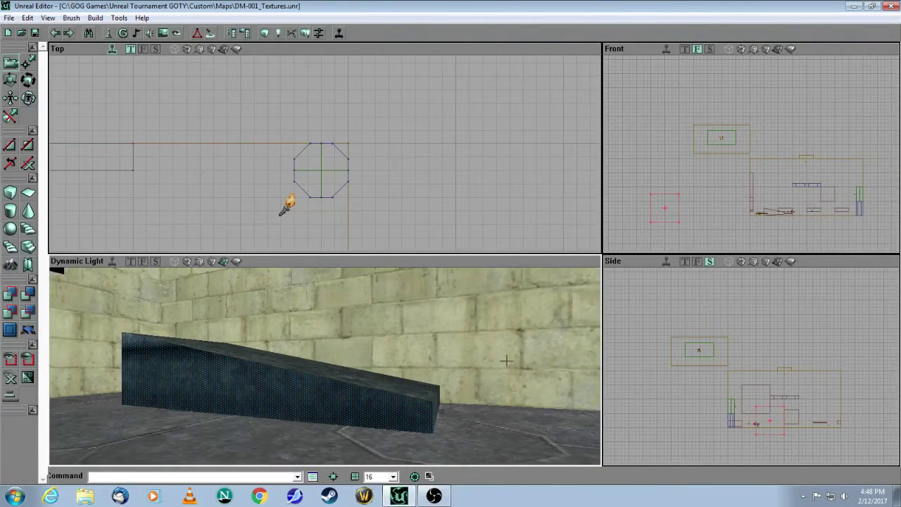
{"action": "right_click", "coordinate": [341, 400]}
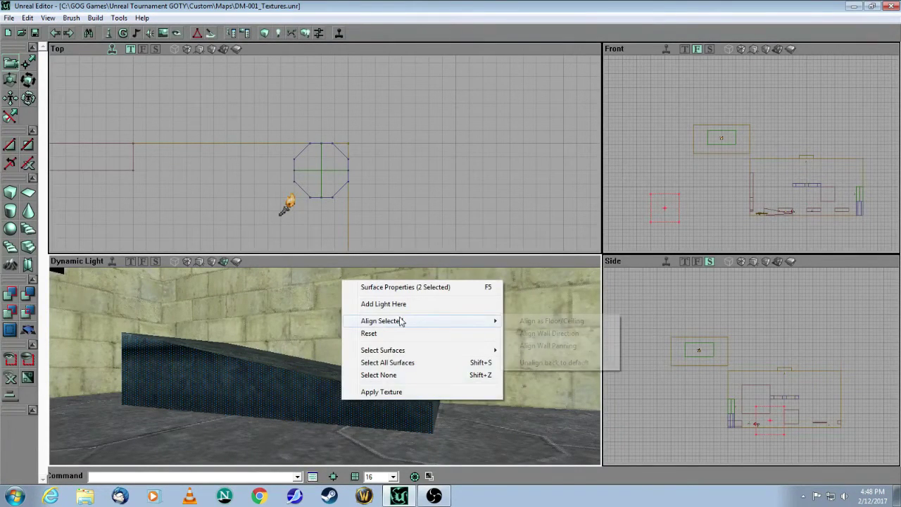
{"action": "left_click", "coordinate": [548, 346]}
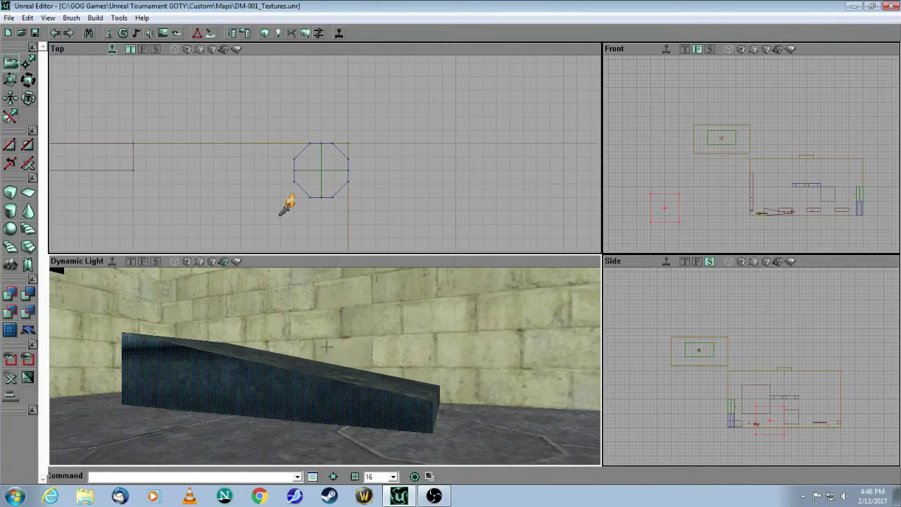
Rotate the texture on the ramp's side surface with Texture Rotate so it runs parallel to the slope.
{"action": "left_click_drag", "start_coordinate": [327, 346], "coordinate": [301, 350]}
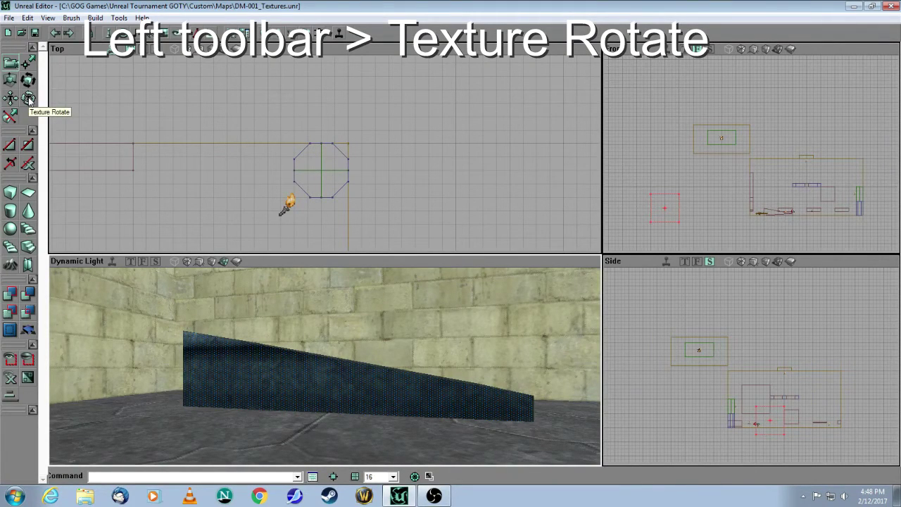
{"action": "left_click", "coordinate": [28, 99]}
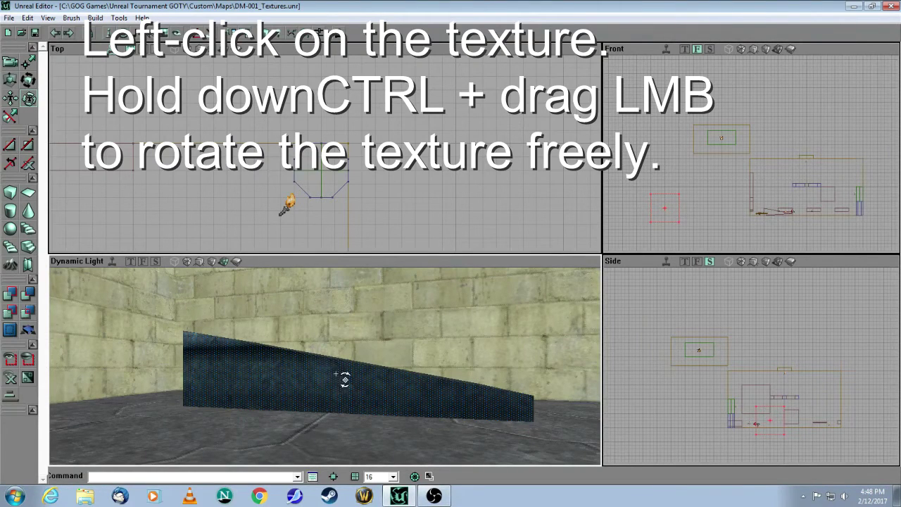
{"action": "left_click_drag", "start_coordinate": [352, 384], "coordinate": [422, 373], "text": "ctrl"}
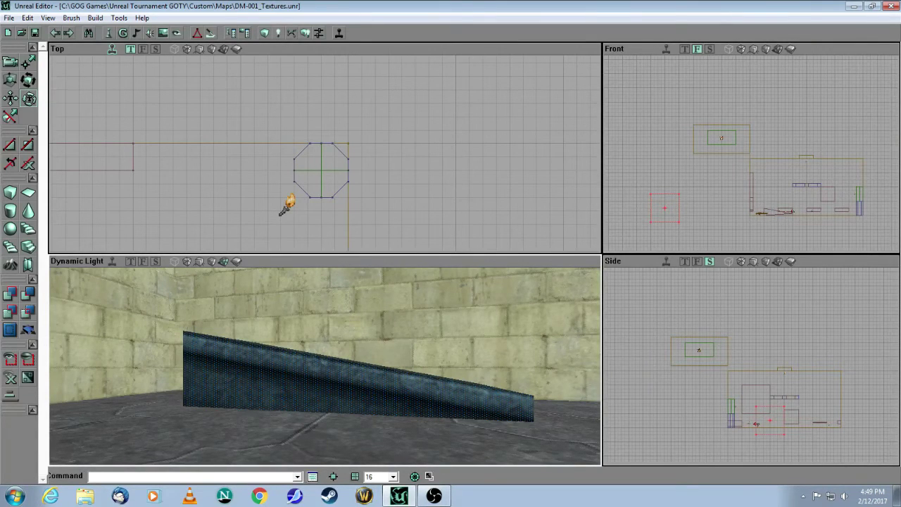
Shift the texture on the ramp's side surface vertically with Texture Pan and return to camera movement mode.
{"action": "left_click", "coordinate": [10, 98]}
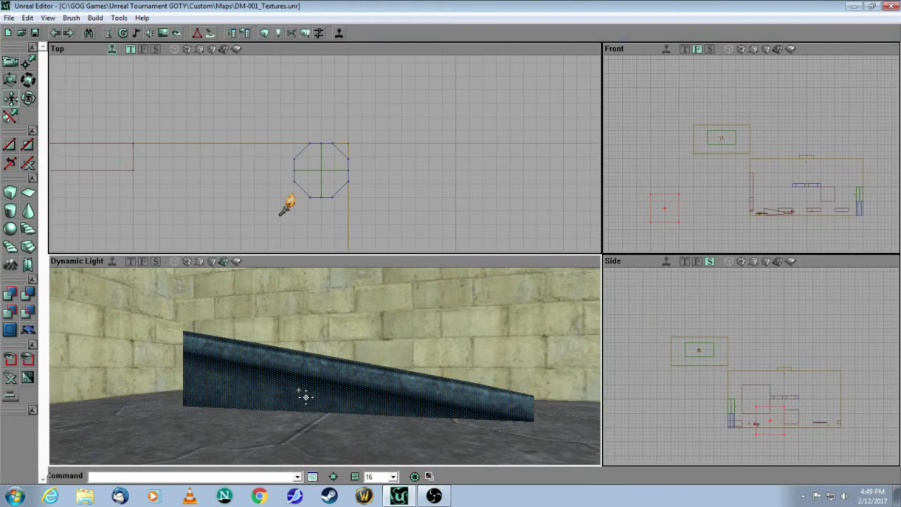
{"action": "mouse_move", "coordinate": [299, 390]}
{"action": "right_mouse_down", "text": "ctrl"}
{"action": "mouse_move", "coordinate": [298, 408]}
{"action": "mouse_move", "coordinate": [298, 398]}
{"action": "right_mouse_up", "text": "ctrl"}
{"action": "left_click_drag", "start_coordinate": [305, 396], "coordinate": [305, 397]}
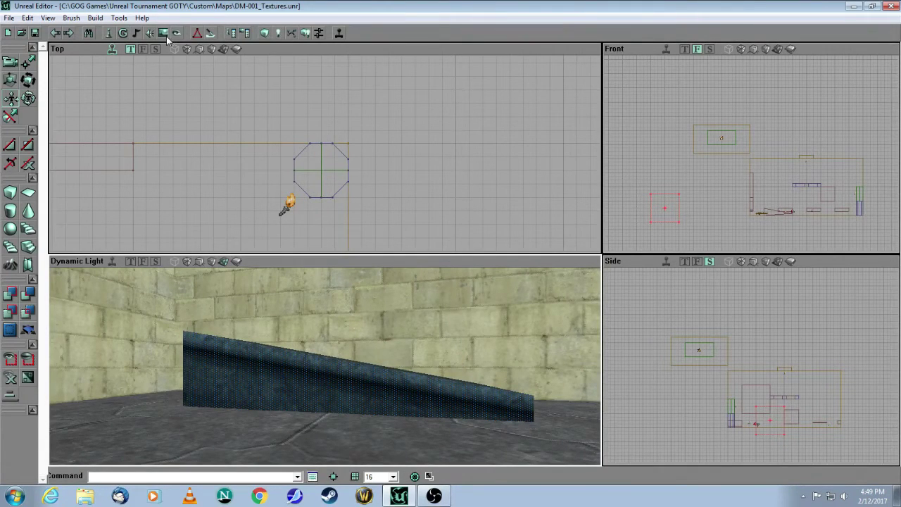
{"action": "left_click", "coordinate": [13, 63]}
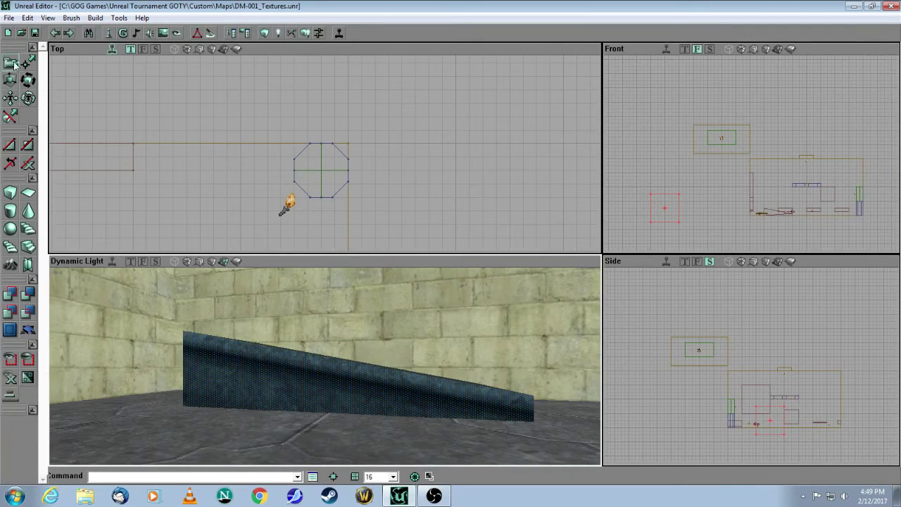
{"action": "left_click_drag", "start_coordinate": [233, 346], "coordinate": [233, 345]}
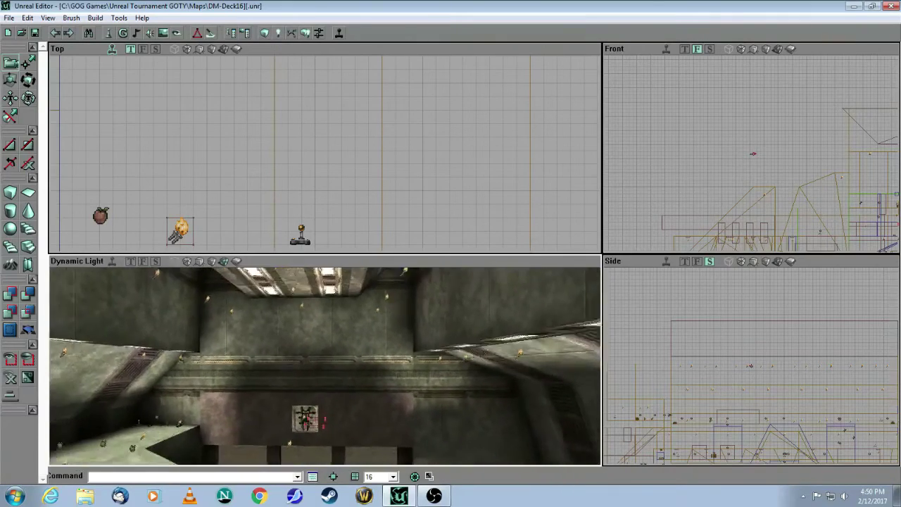
In the DM-Deck16][ map, check the surface properties of the wall above the brown panel for its texture package.
{"action": "right_click_drag", "start_coordinate": [266, 369], "coordinate": [267, 384]}
{"action": "left_click_drag", "start_coordinate": [267, 384], "coordinate": [267, 369]}
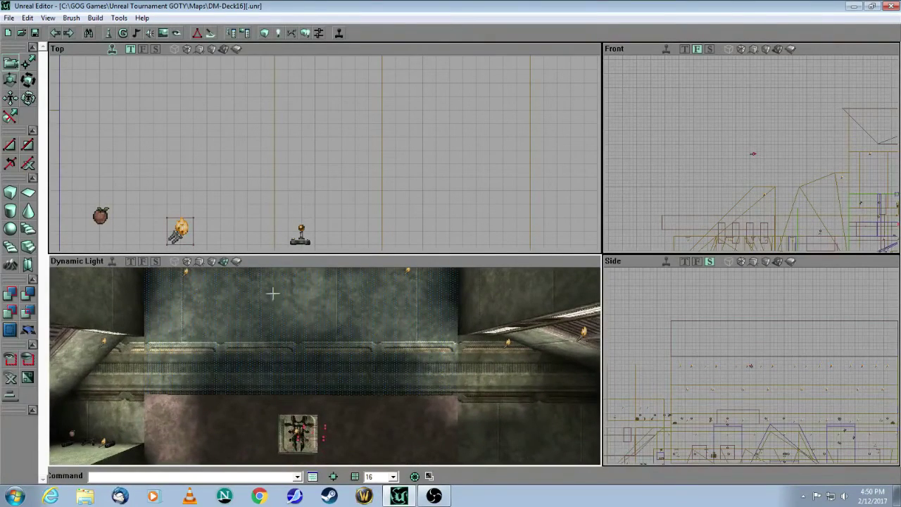
{"action": "left_click", "coordinate": [245, 34]}
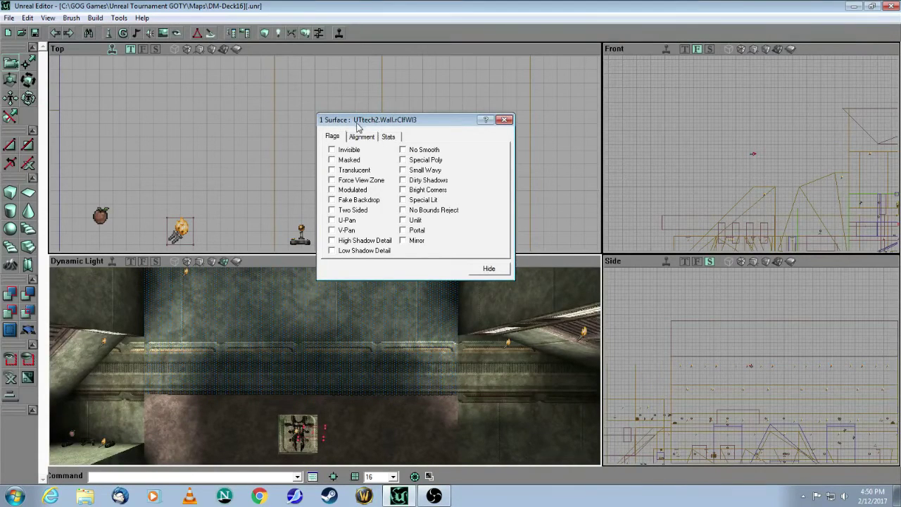
{"action": "left_click", "coordinate": [504, 120]}
Check the surface properties of the small square emblem on the brown wall panel for its texture package.
{"action": "mouse_move", "coordinate": [357, 383]}
{"action": "left_mouse_down"}
{"action": "mouse_move", "coordinate": [310, 389]}
{"action": "mouse_move", "coordinate": [357, 383]}
{"action": "left_mouse_up"}
{"action": "right_click", "coordinate": [291, 314]}
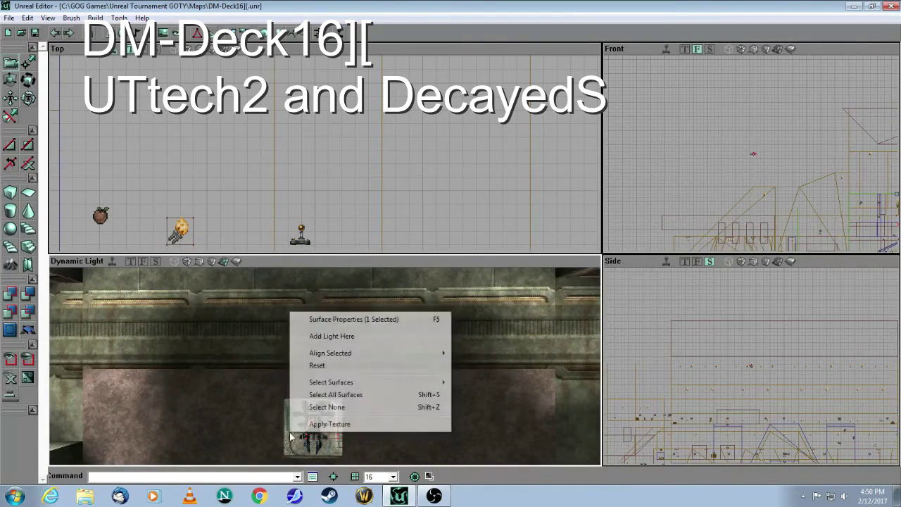
{"action": "left_click", "coordinate": [299, 320]}
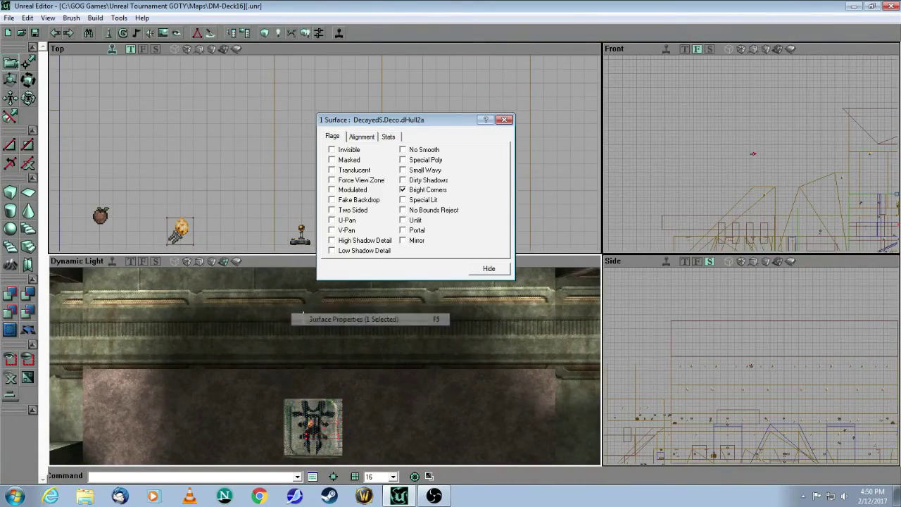
{"action": "left_click", "coordinate": [504, 121]}
Enter the console command "texture cull" for the DM-Deck16][ map.
{"action": "left_click_drag", "start_coordinate": [435, 314], "coordinate": [452, 341]}
{"action": "left_click_drag", "start_coordinate": [414, 299], "coordinate": [413, 299]}
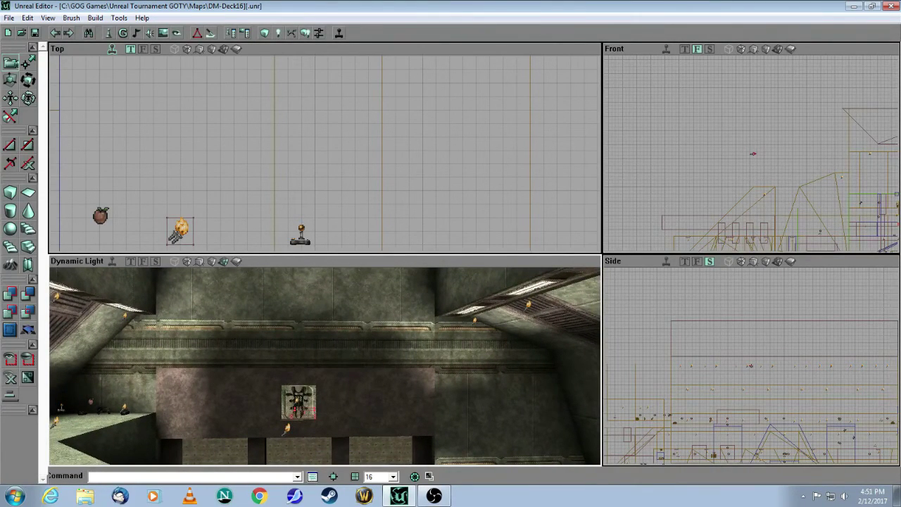
{"action": "left_click_drag", "start_coordinate": [413, 299], "coordinate": [409, 299]}
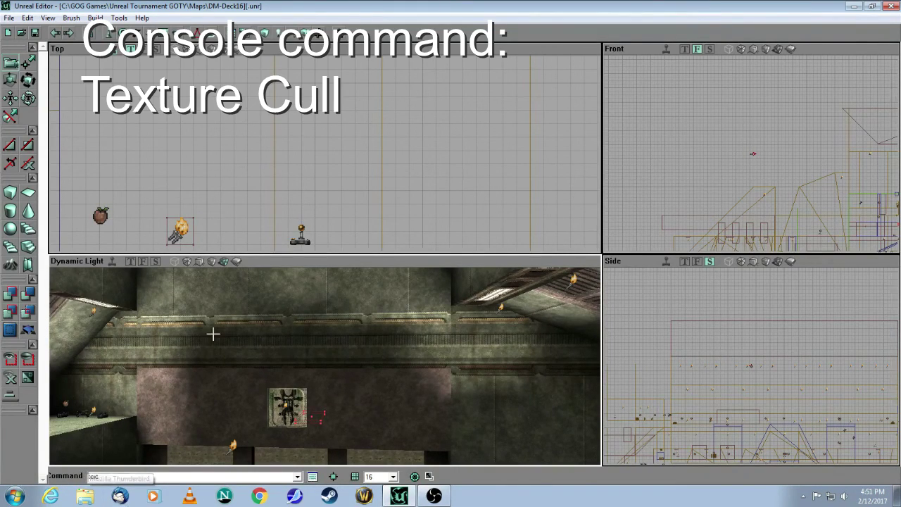
{"action": "type", "text": "ure cull"}
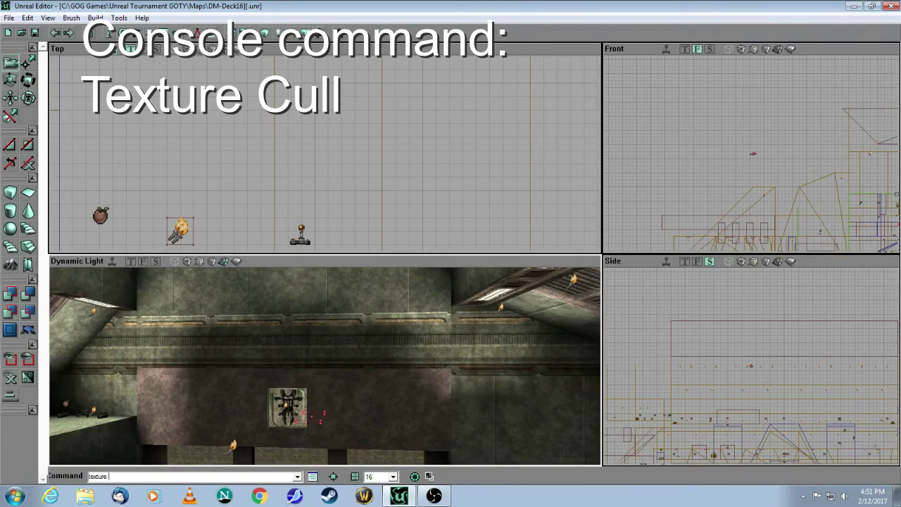